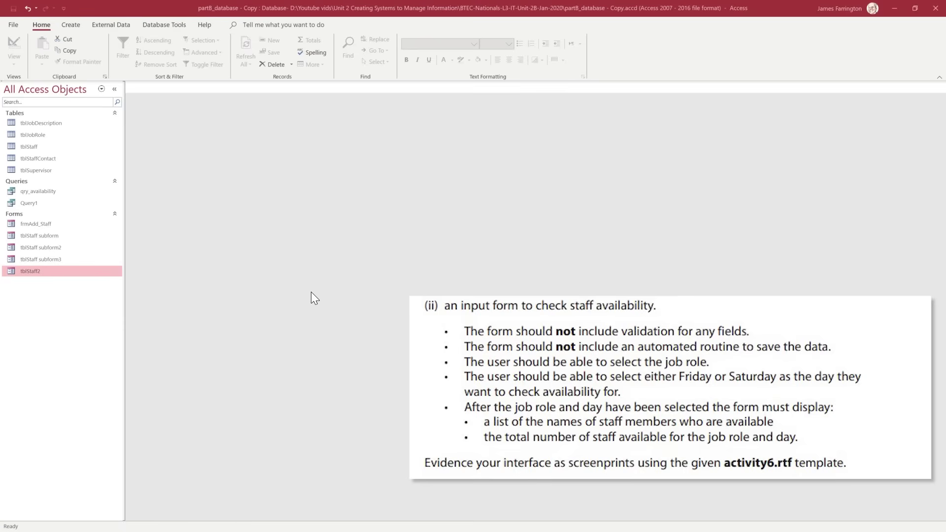
Create a blank form in Design View and enlarge its detail area to about 18 by 11 cm
key("alt+c")
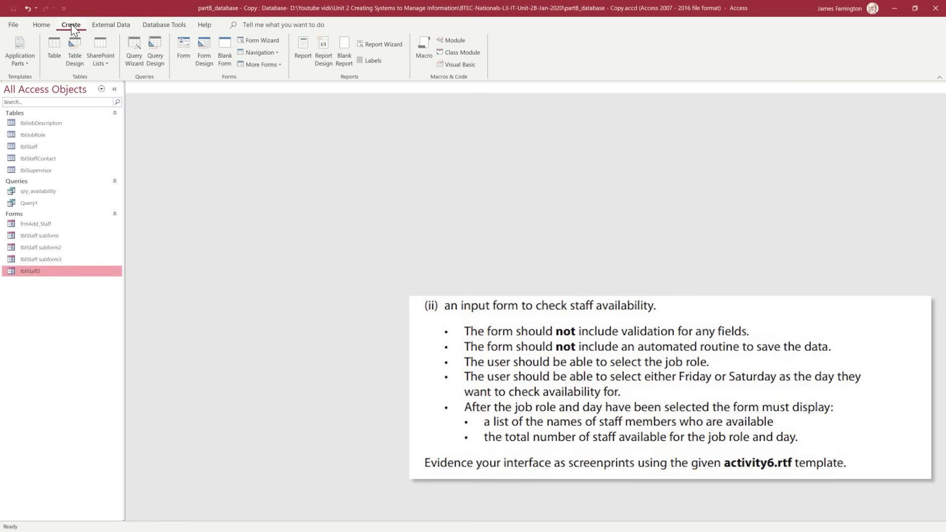
left_click(199, 47)
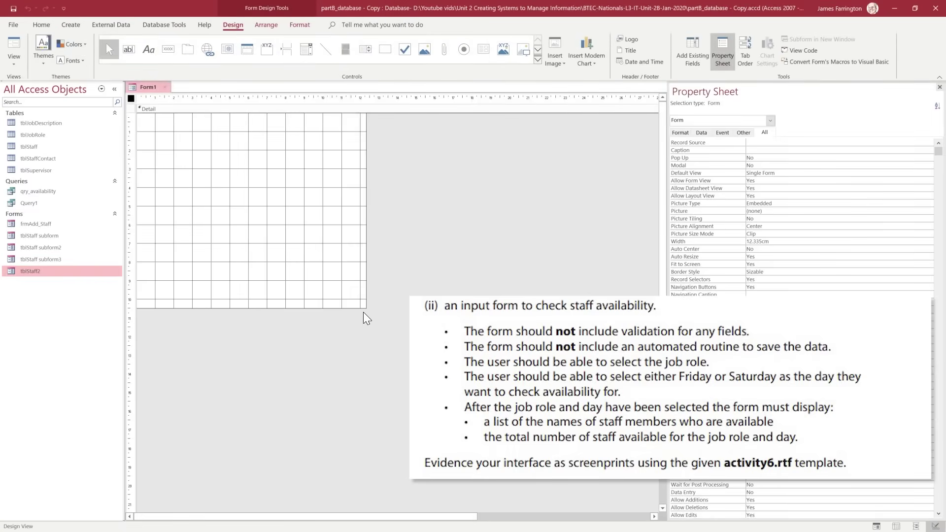
left_click_drag(365, 306, 474, 322)
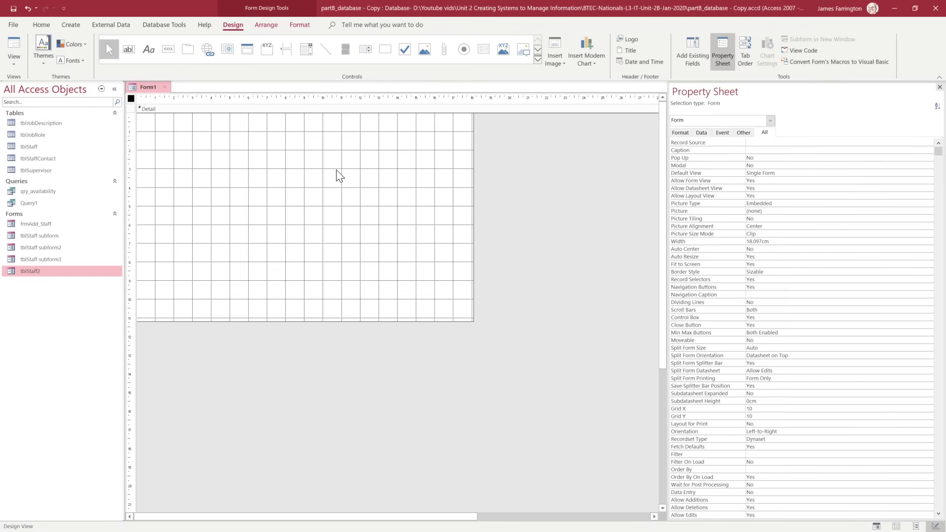
Add a combo box near the top of the detail area with the manually entered values Friday and Saturday
left_click(303, 49)
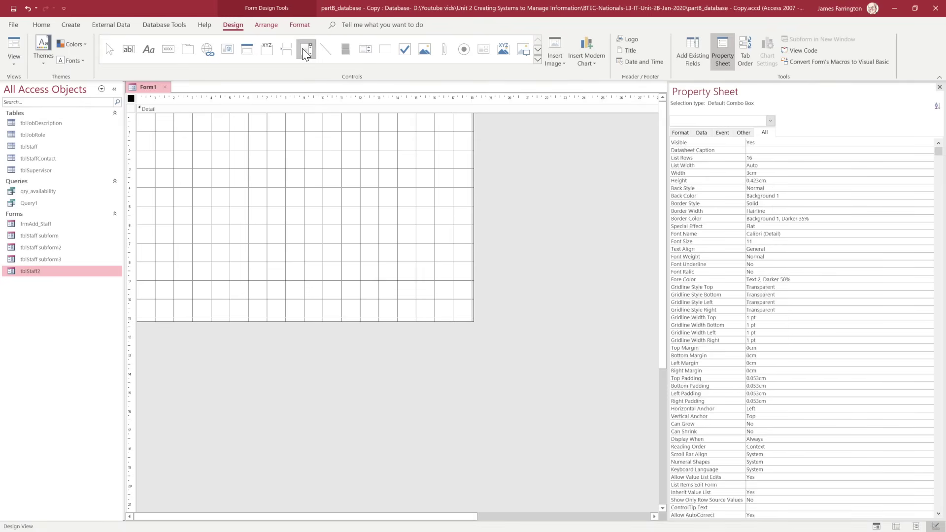
left_click(185, 130)
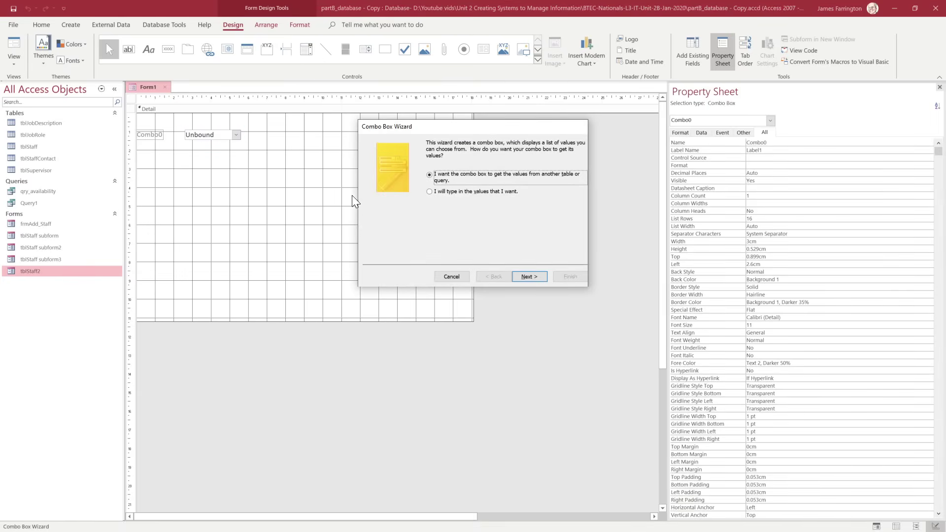
left_click(468, 193)
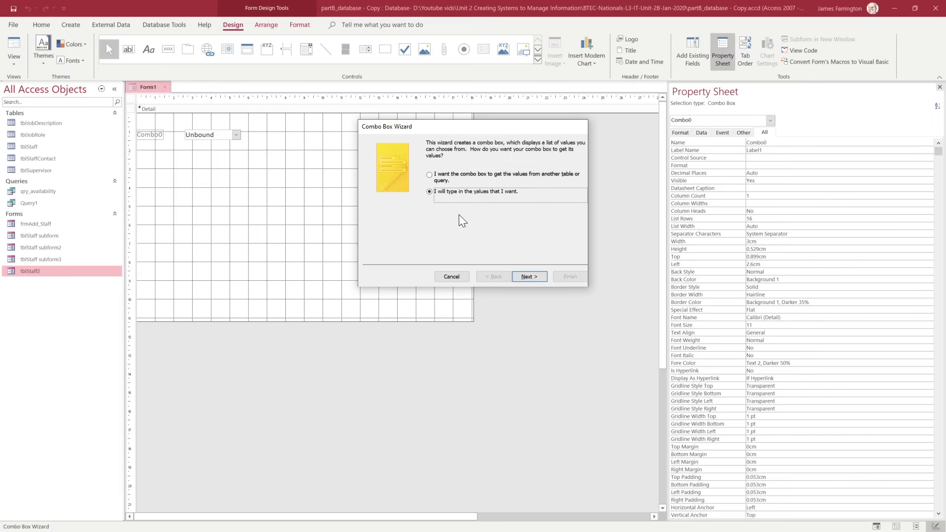
left_click(528, 277)
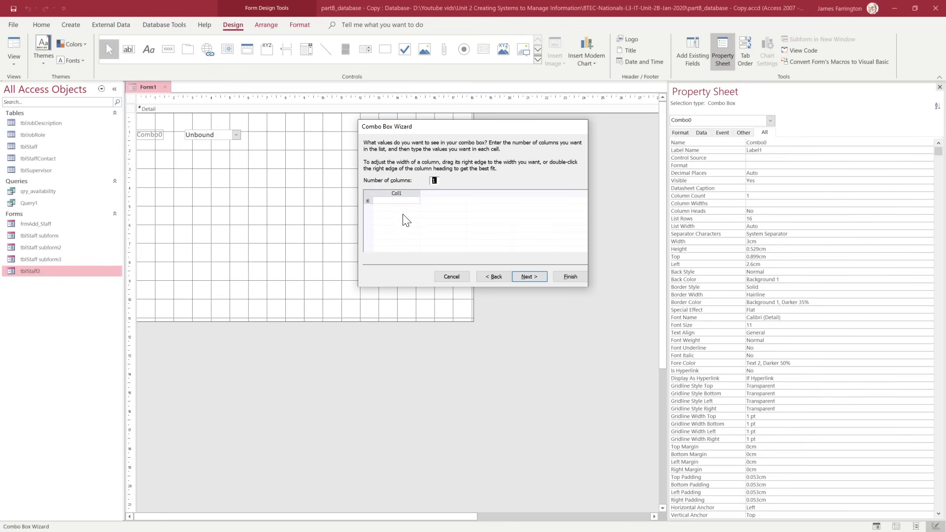
left_click(400, 201)
type("Friday")
key("Return")
type("Saturday")
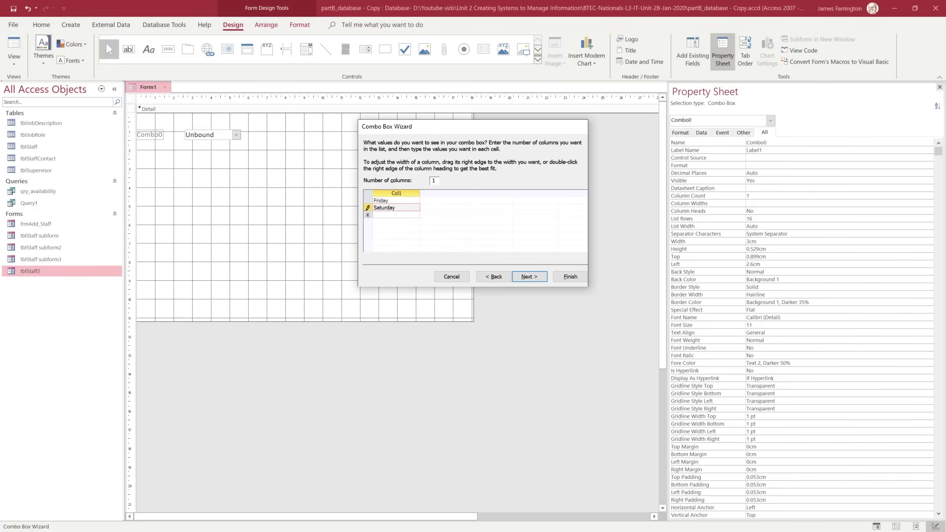
Label the day combo box Availability and move it with its label about 3 cm to the right
left_click(527, 278)
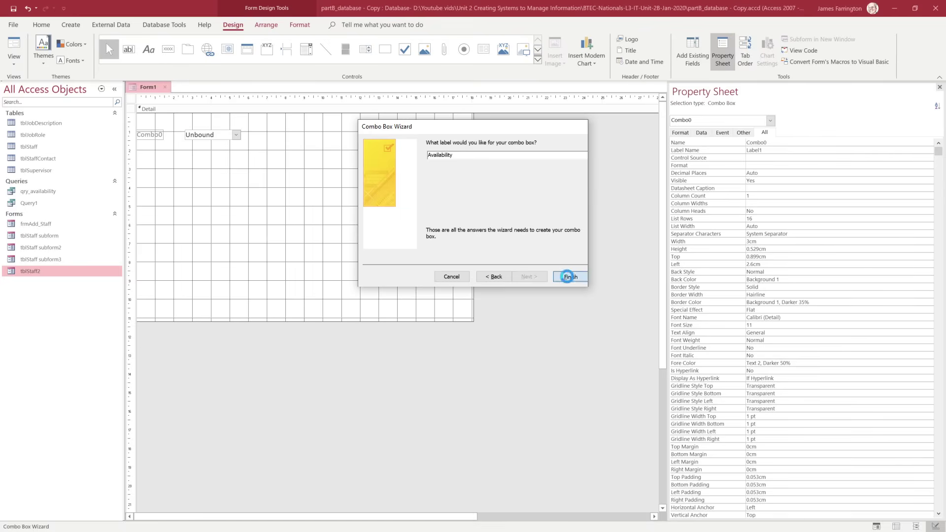
left_click(568, 276)
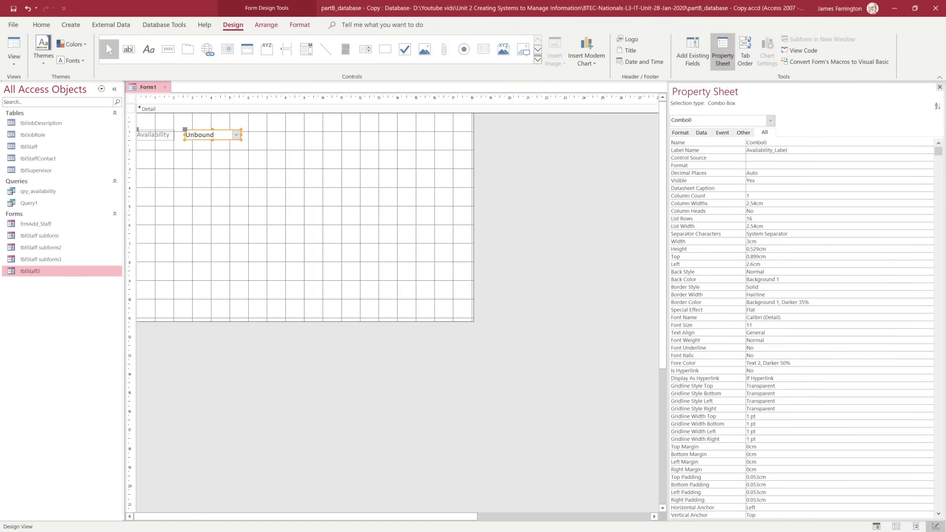
left_click_drag(194, 140, 248, 138)
left_click(257, 161)
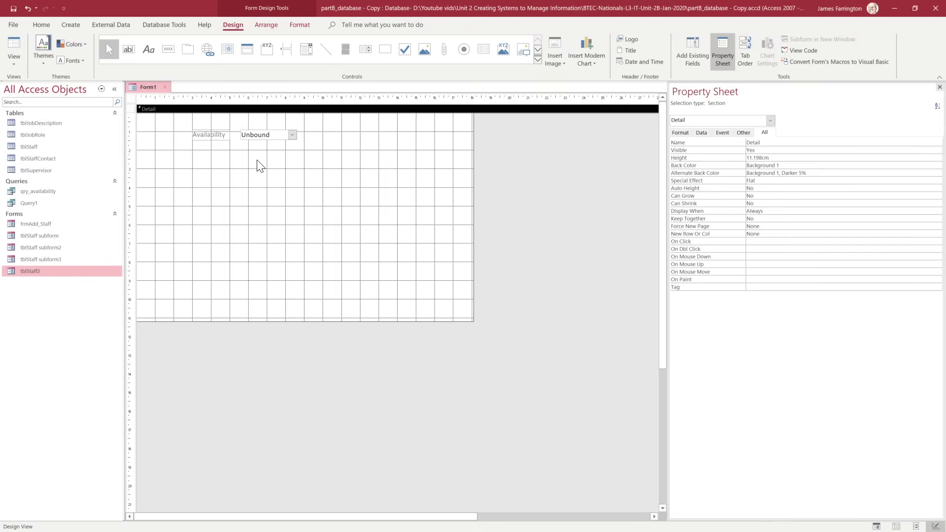
Add a second combo box below Availability that takes its values from the JobRole field of tblJobRole
left_click(309, 50)
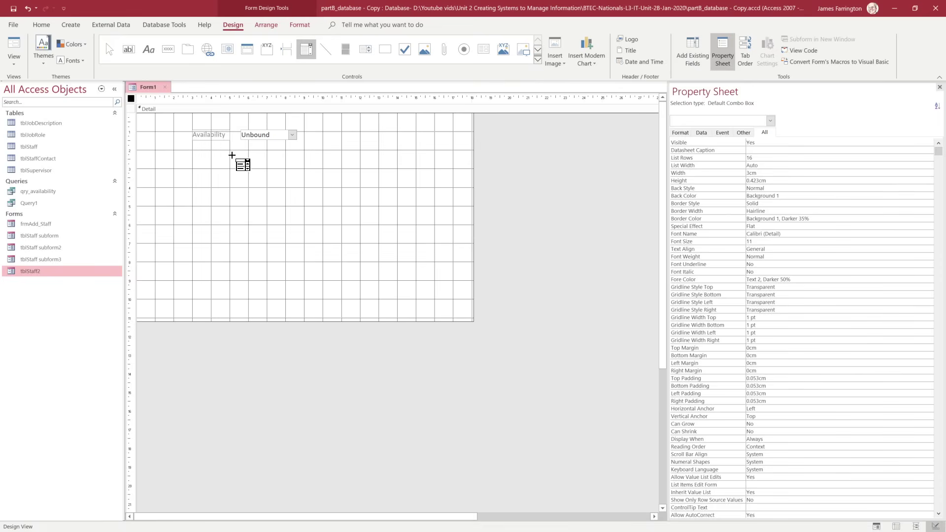
left_click(243, 148)
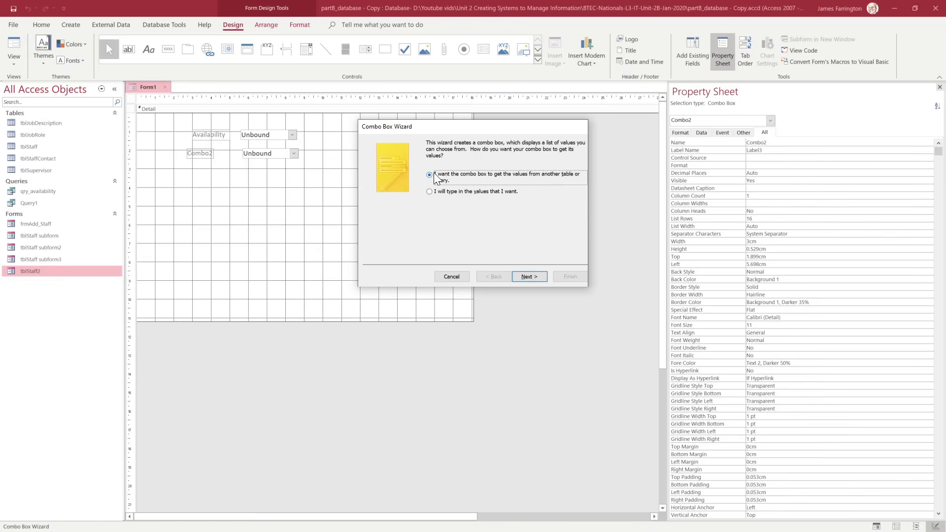
left_click(527, 276)
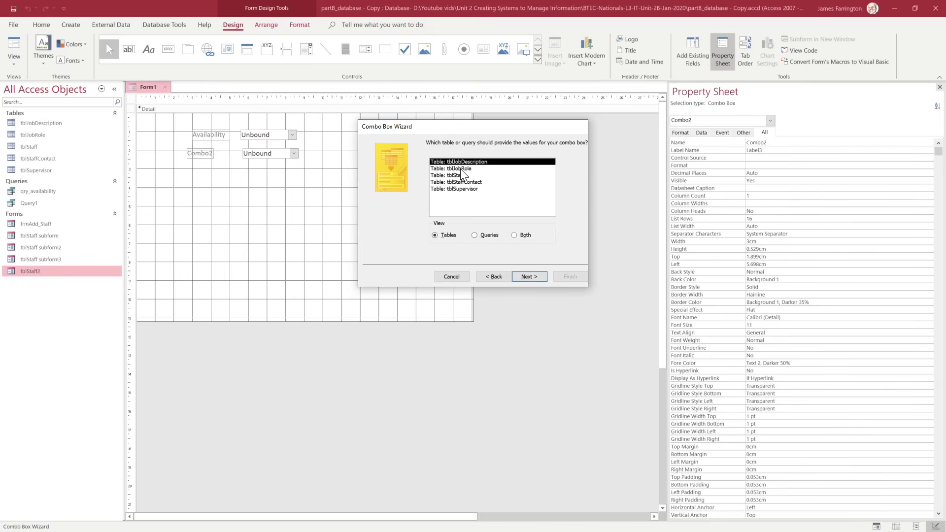
left_click(461, 169)
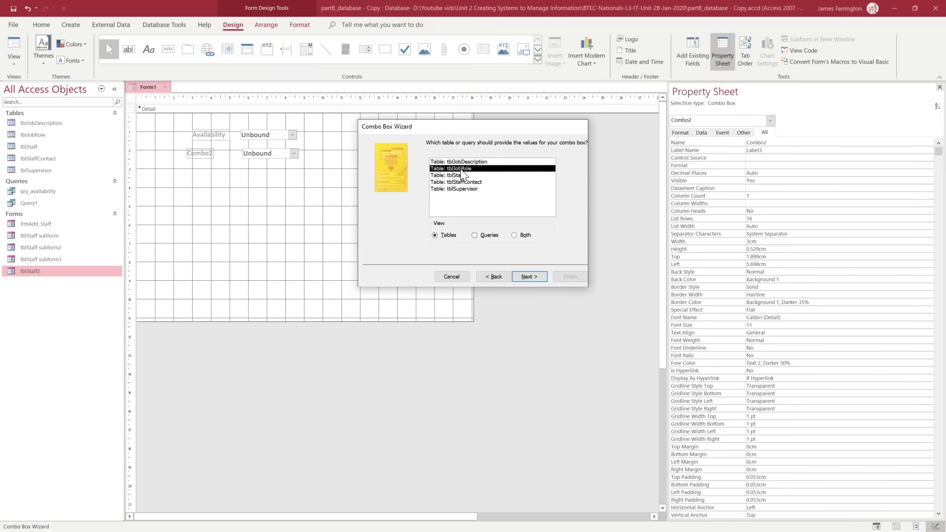
left_click(529, 277)
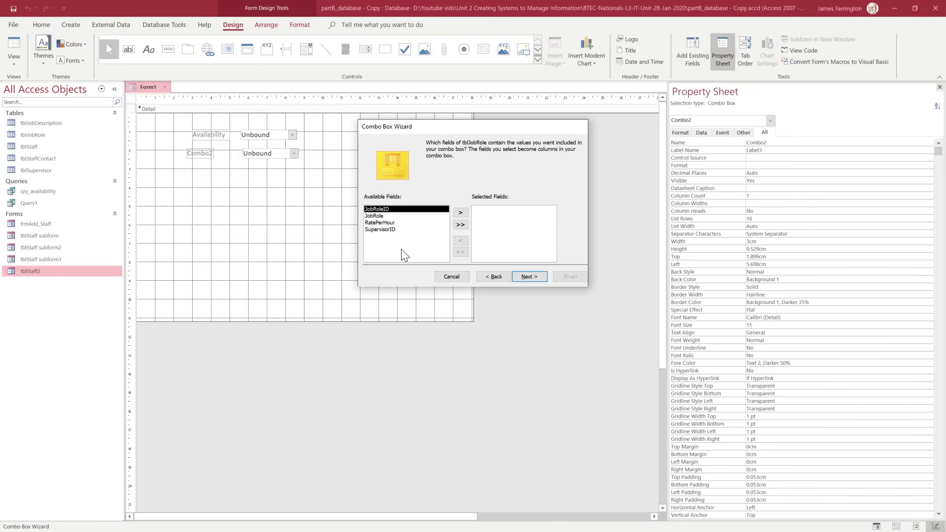
left_click(370, 217)
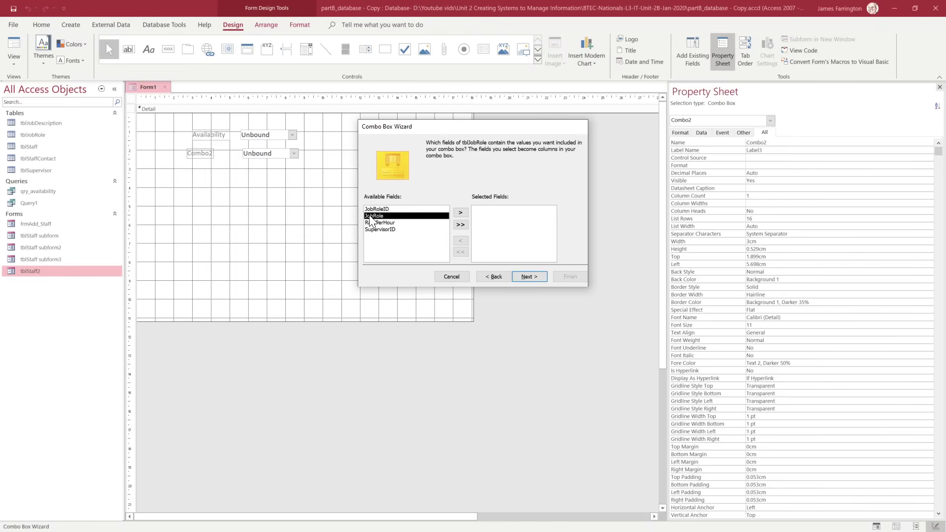
left_click(465, 214)
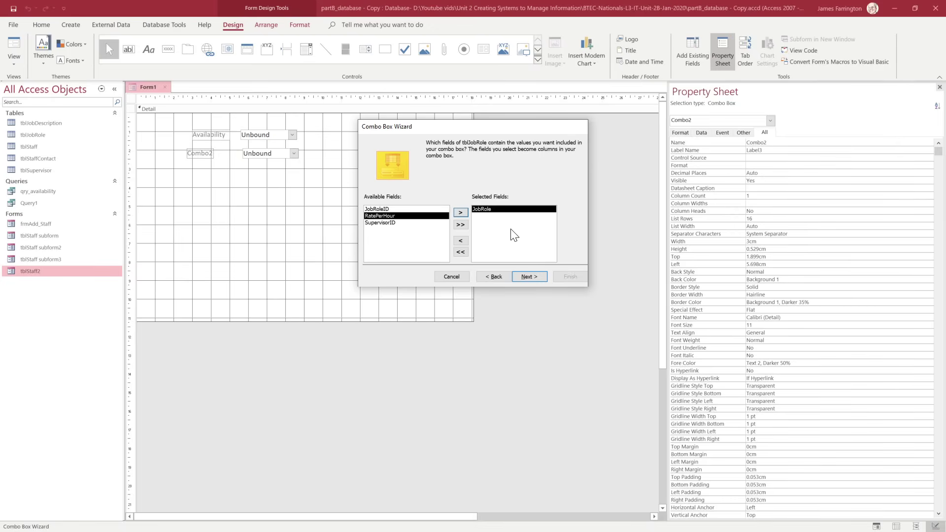
left_click(524, 282)
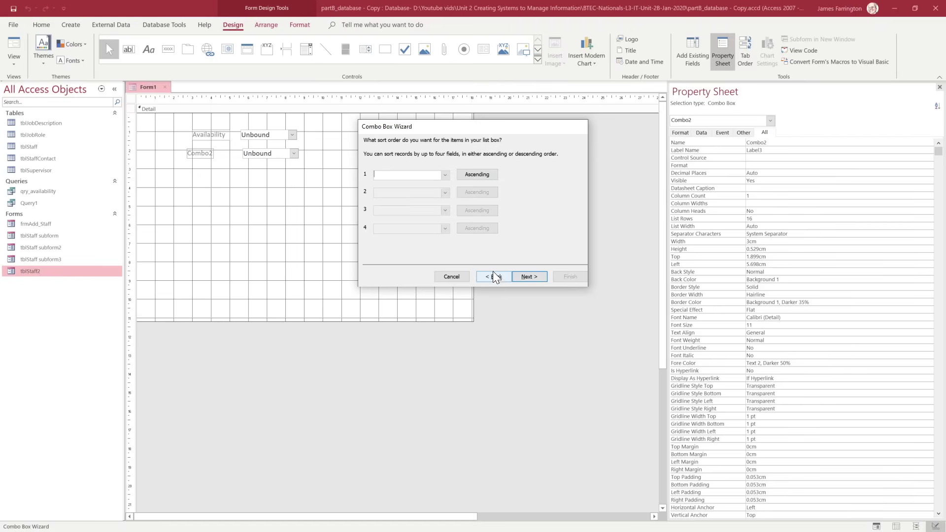
Leave the job role list without a sort order, keep its key column hidden, and label the combo box Job Type
left_click(447, 176)
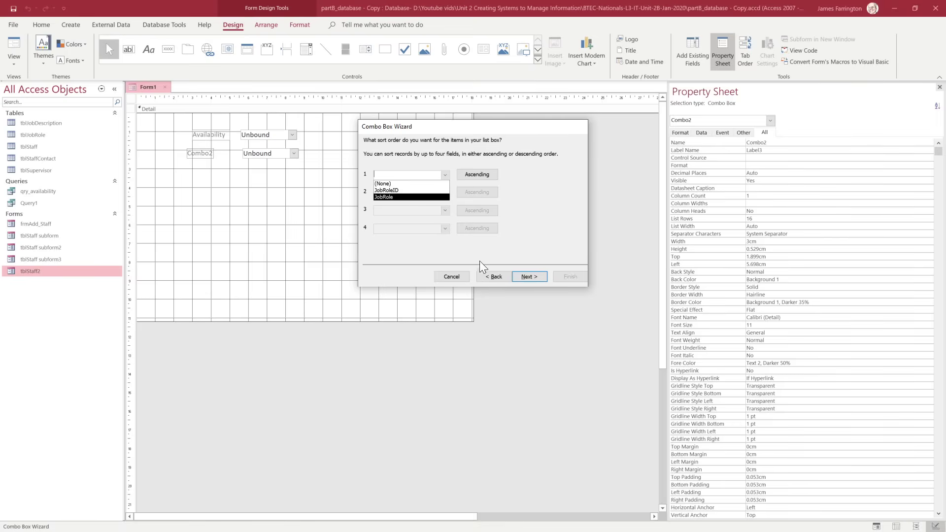
left_click(537, 281)
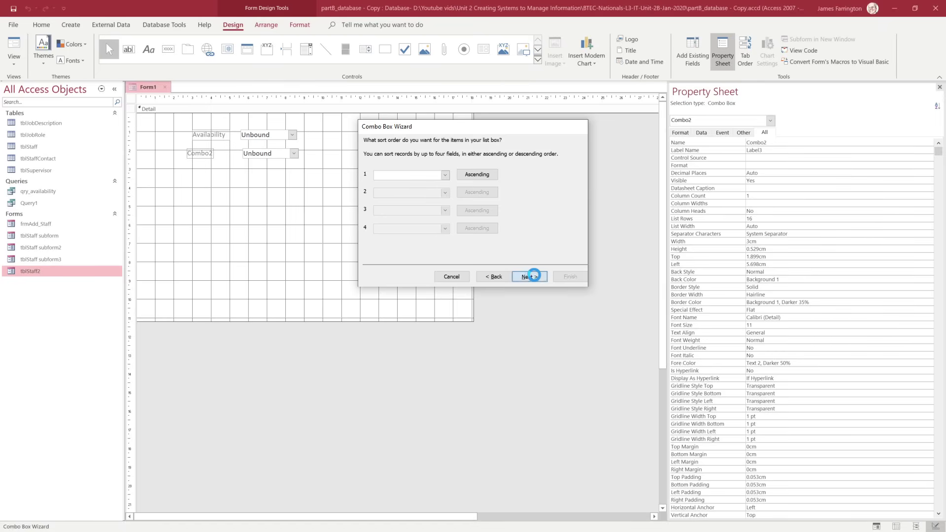
left_click(537, 281)
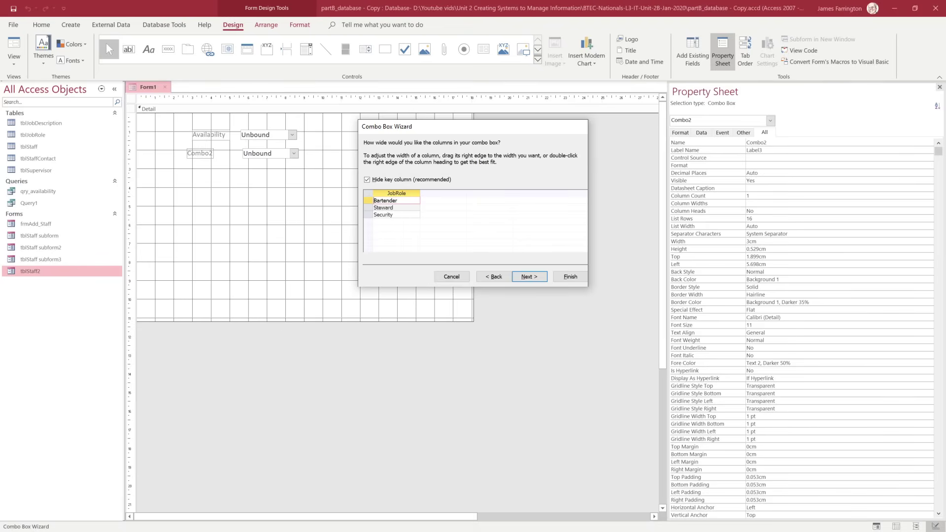
left_click(367, 180)
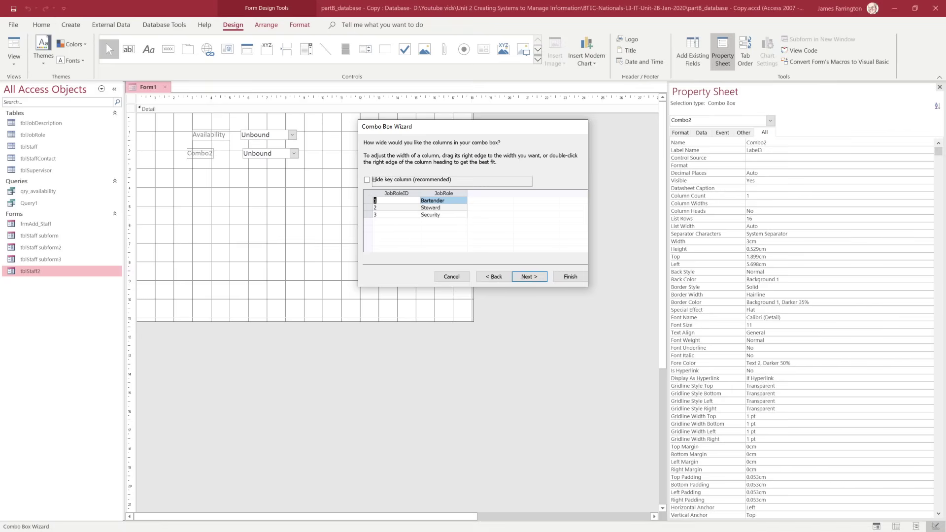
left_click(367, 180)
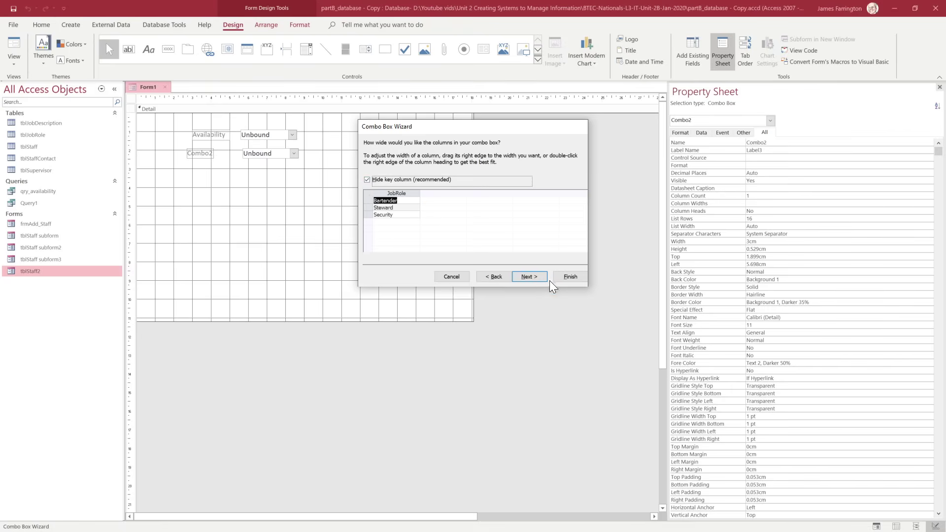
left_click(534, 281)
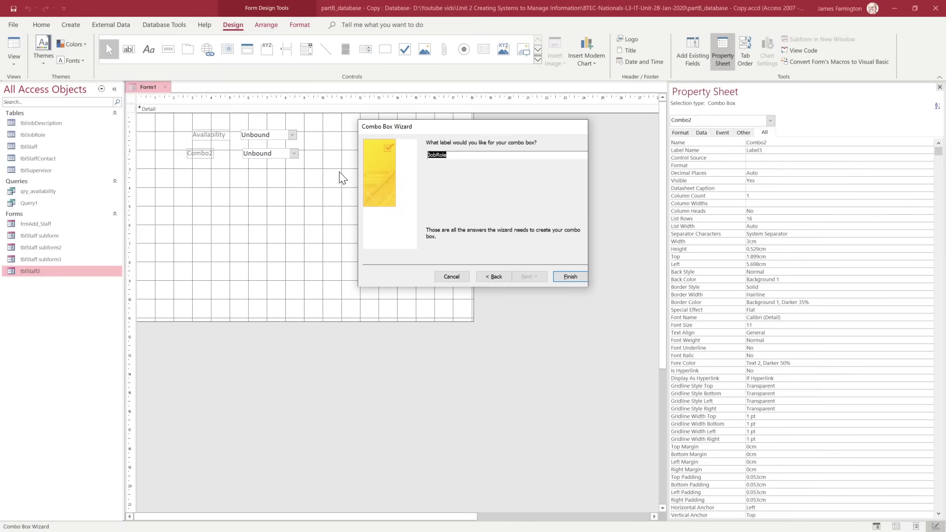
type("Job Type")
left_click(571, 277)
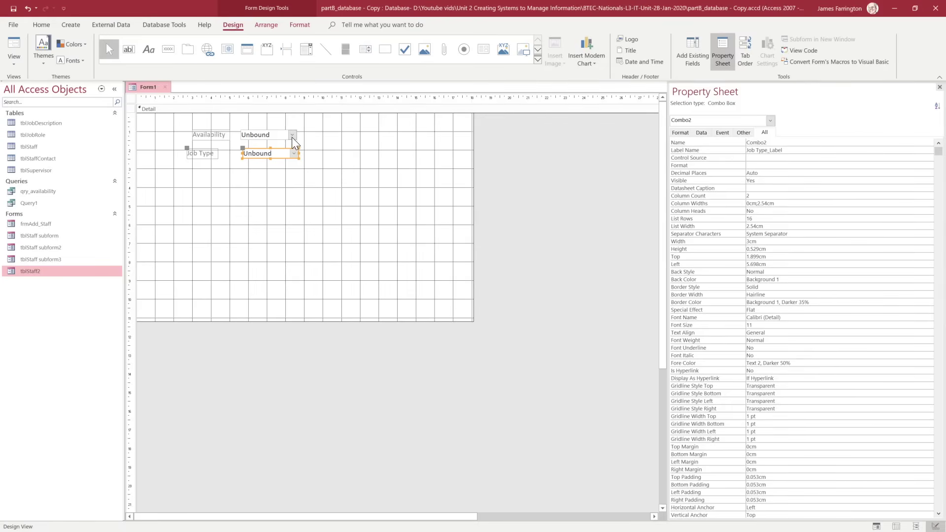
Check the choices in the Availability and Job Type lists in Form View, and return to Design View
left_click(13, 47)
left_click(290, 115)
left_click(292, 116)
left_click(292, 134)
left_click(293, 136)
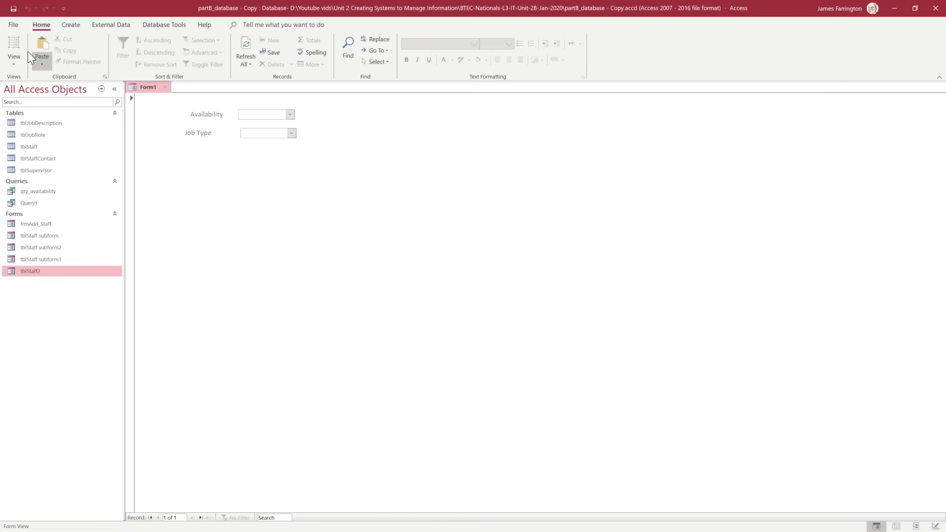
left_click(12, 62)
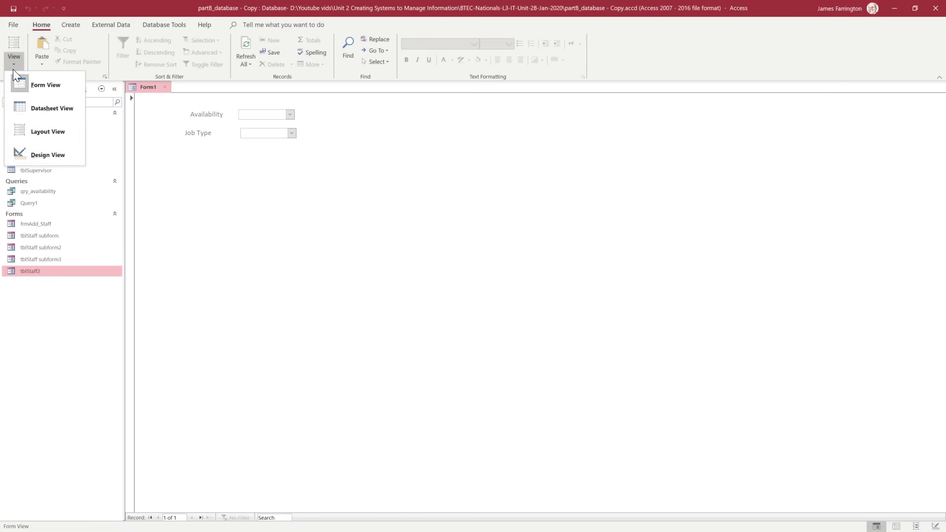
left_click(50, 153)
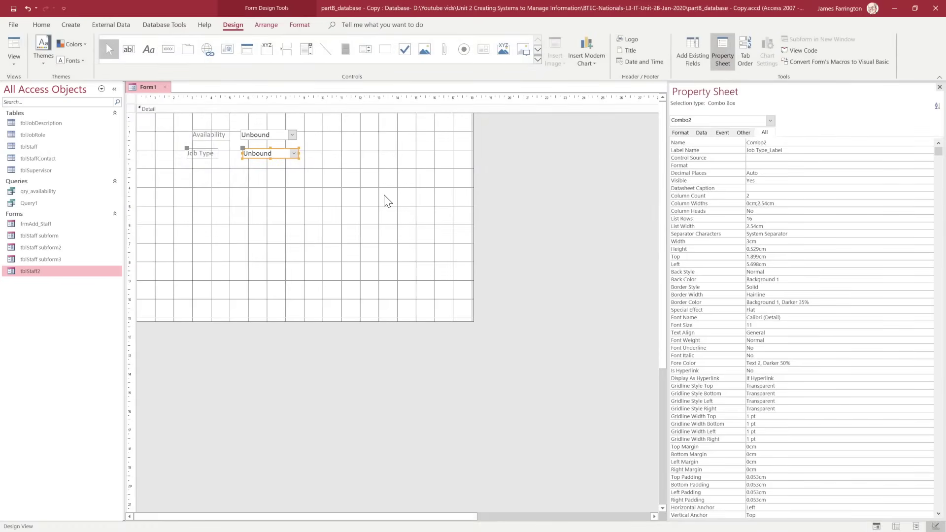
Place a subform below the Job Type combo box and base it on the tblStaff table
left_click(486, 52)
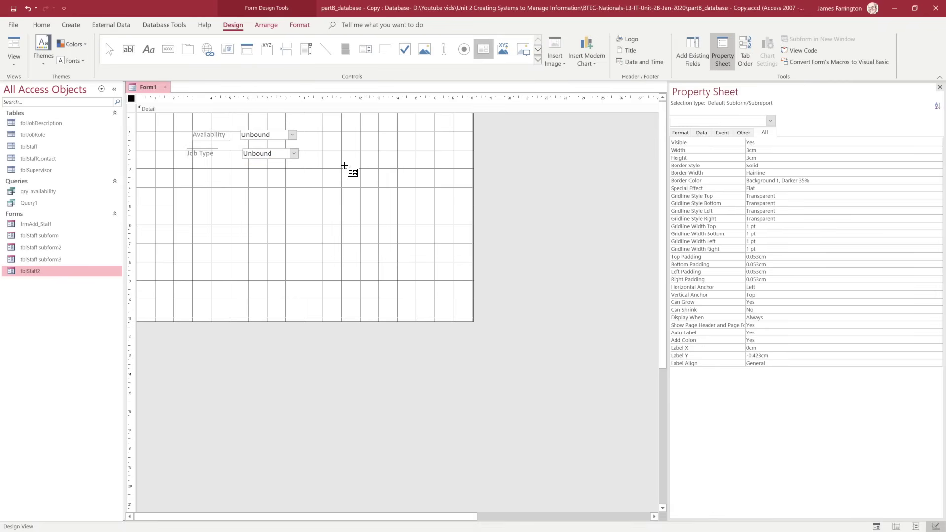
left_click(188, 191)
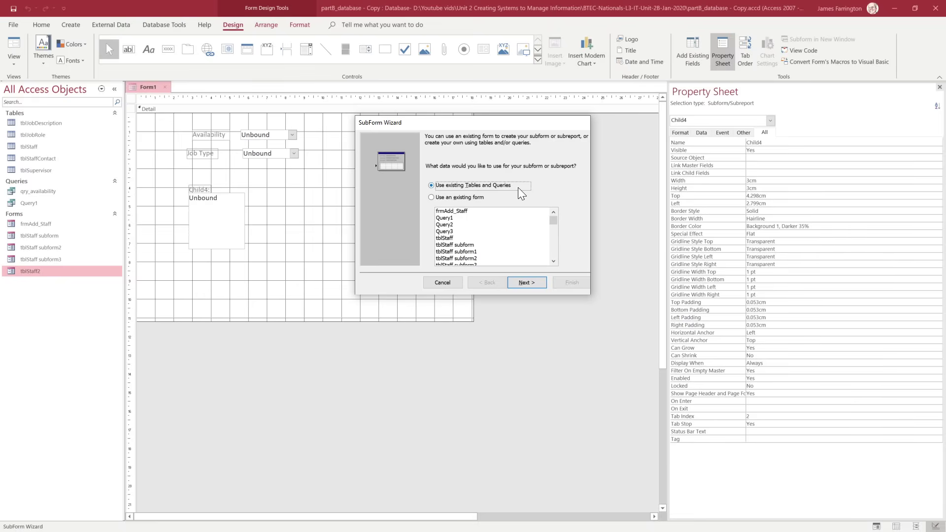
left_click(526, 283)
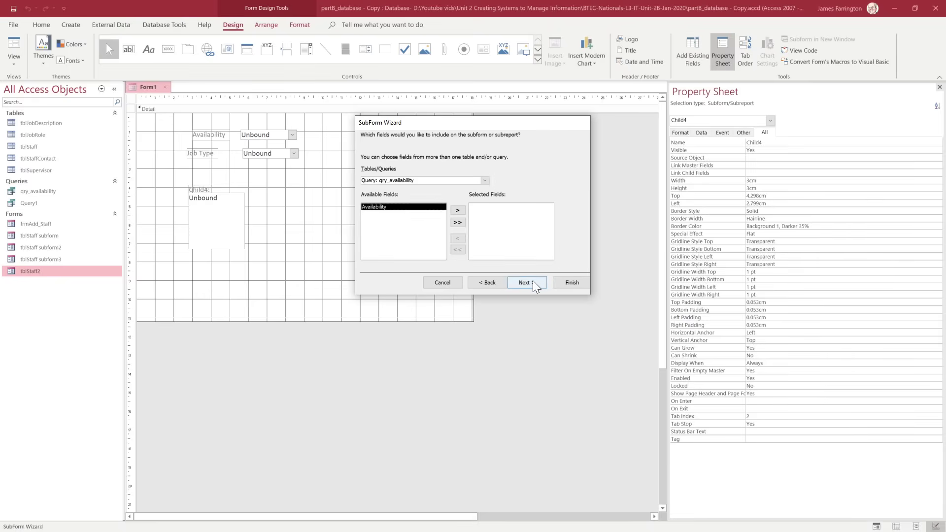
left_click(485, 181)
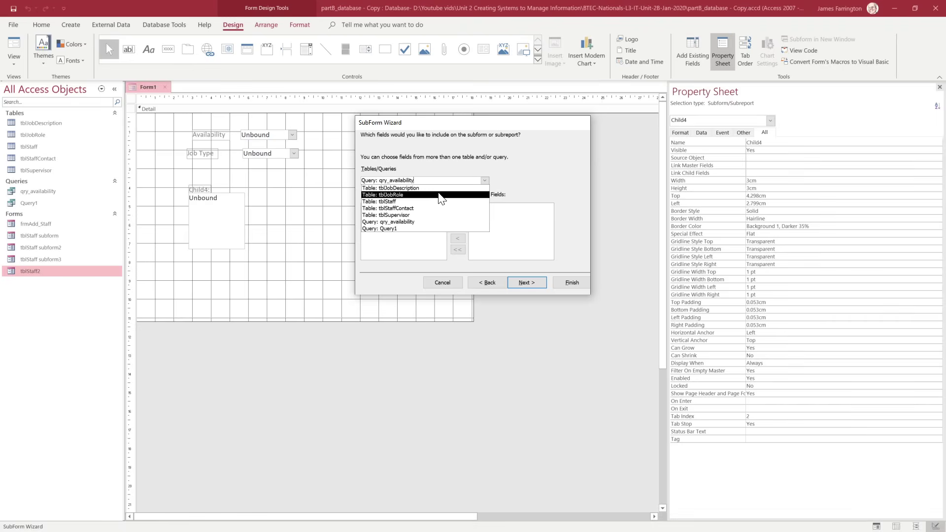
left_click(396, 201)
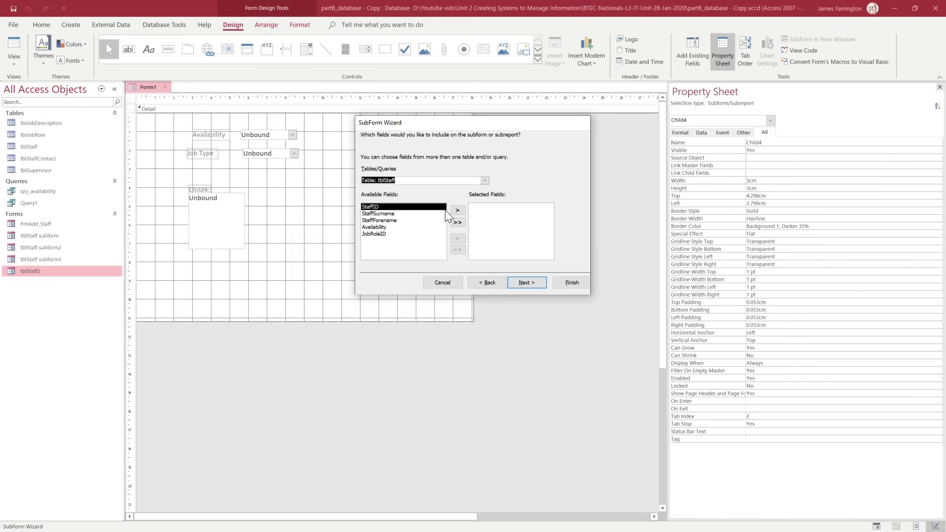
Include all tblStaff fields in the subform, name it tblStaff subform4, and move it up and left, closer to the combo boxes
left_click(458, 211)
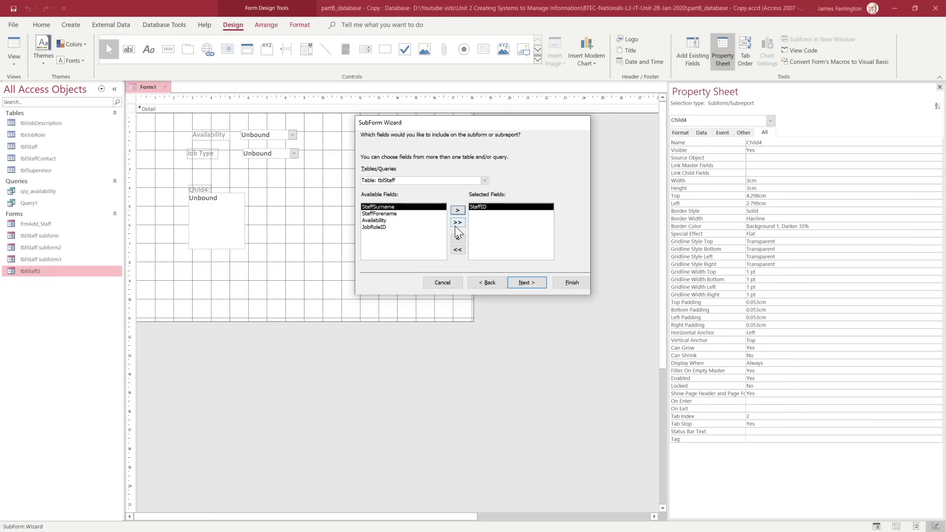
left_click(457, 224)
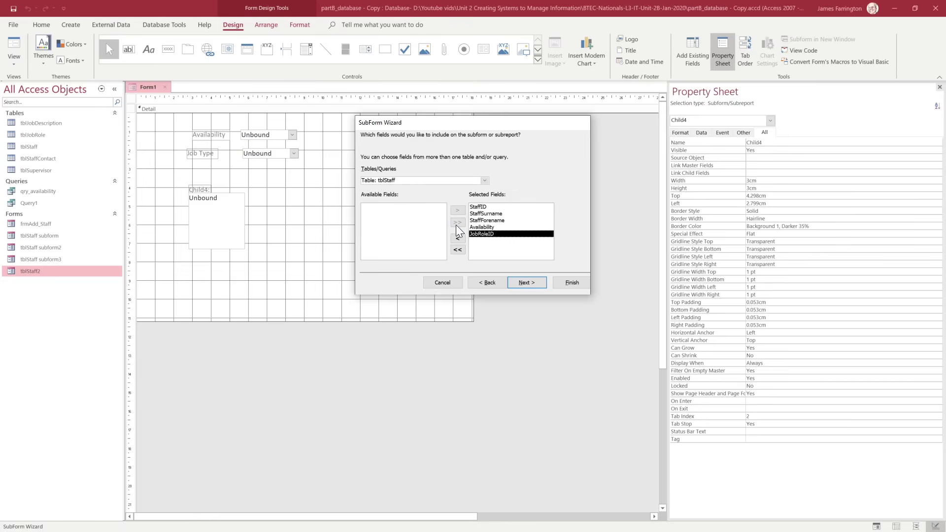
left_click(522, 283)
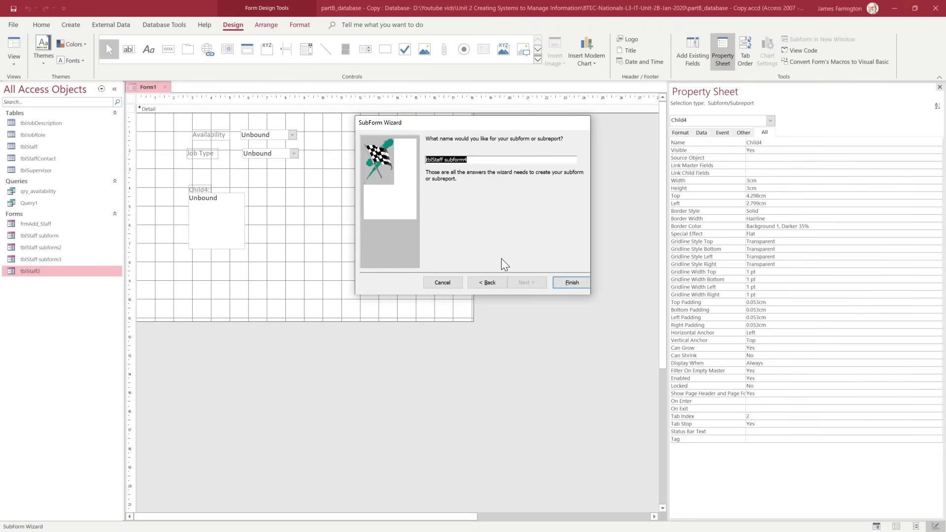
left_click(564, 284)
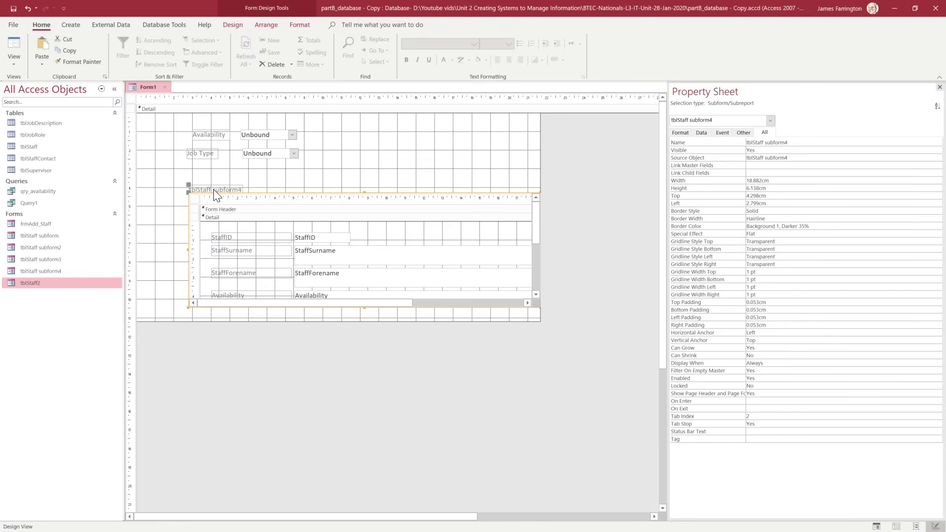
left_click_drag(215, 190, 196, 170)
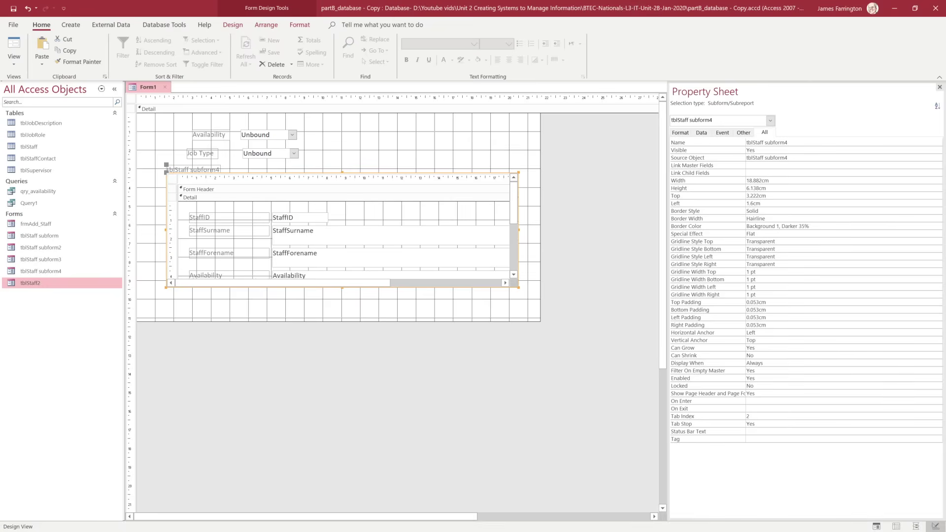
Name the Availability combo box cboAvailability
left_click(749, 165)
left_click(264, 138)
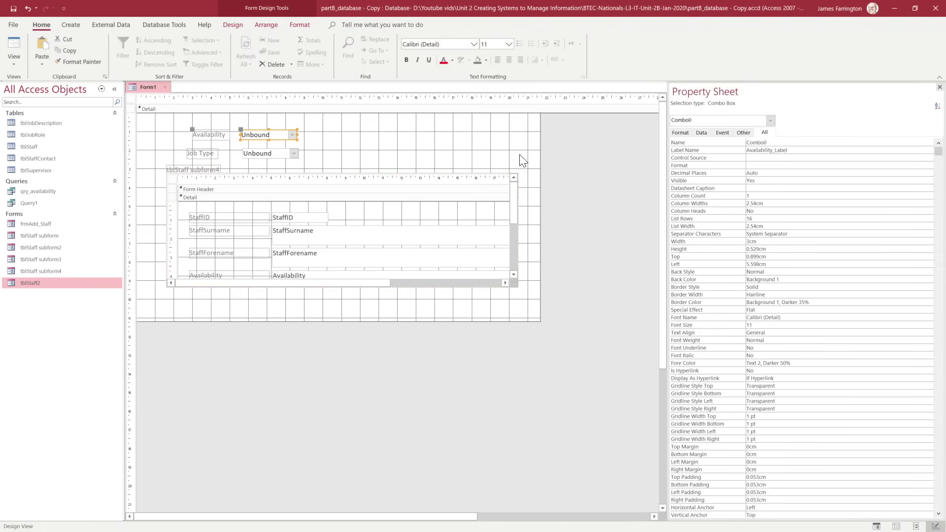
left_click(247, 153)
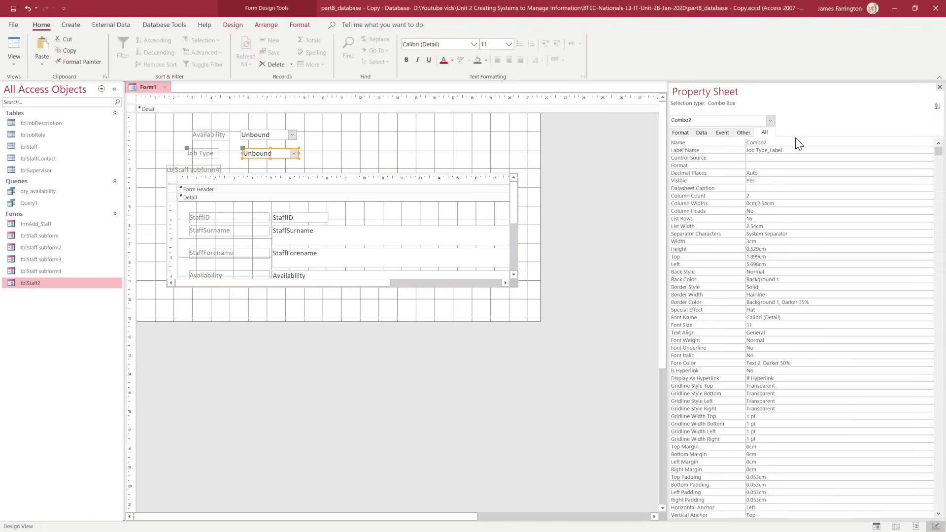
left_click(290, 136)
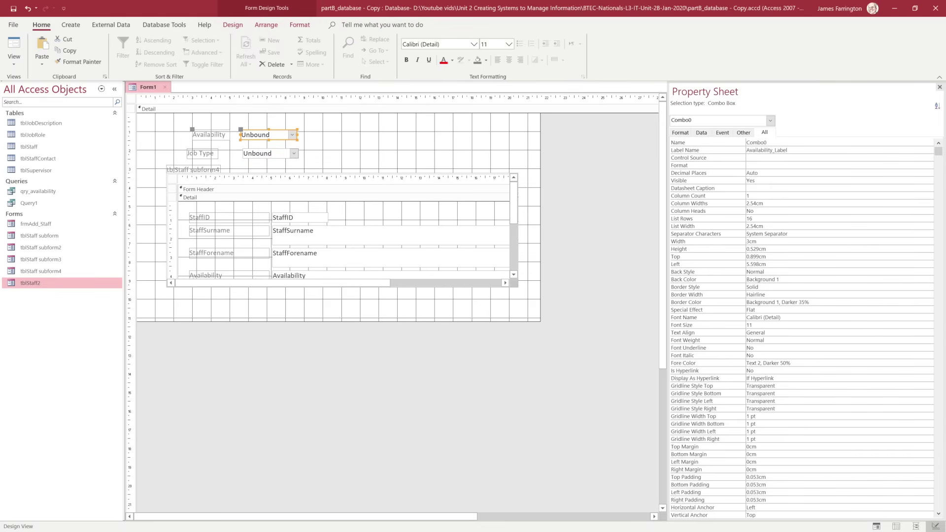
left_click_drag(768, 143, 747, 144)
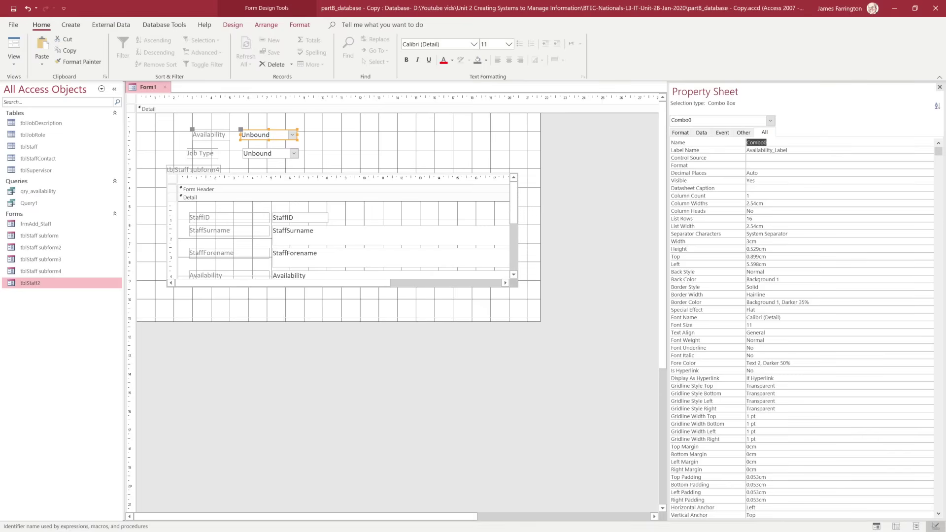
type("cboAvailability")
Name the Job Type combo box cboJobType
left_click(277, 154)
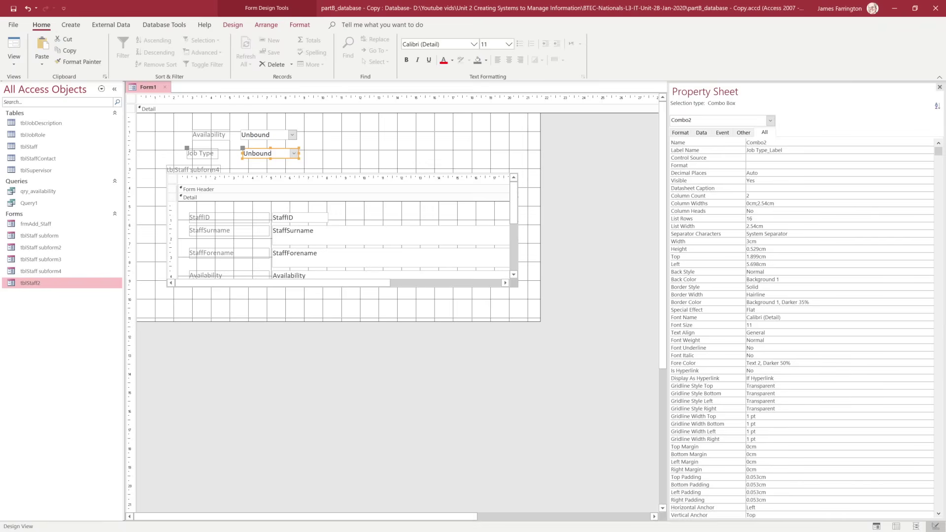
left_click_drag(769, 143, 744, 143)
type("cboJo")
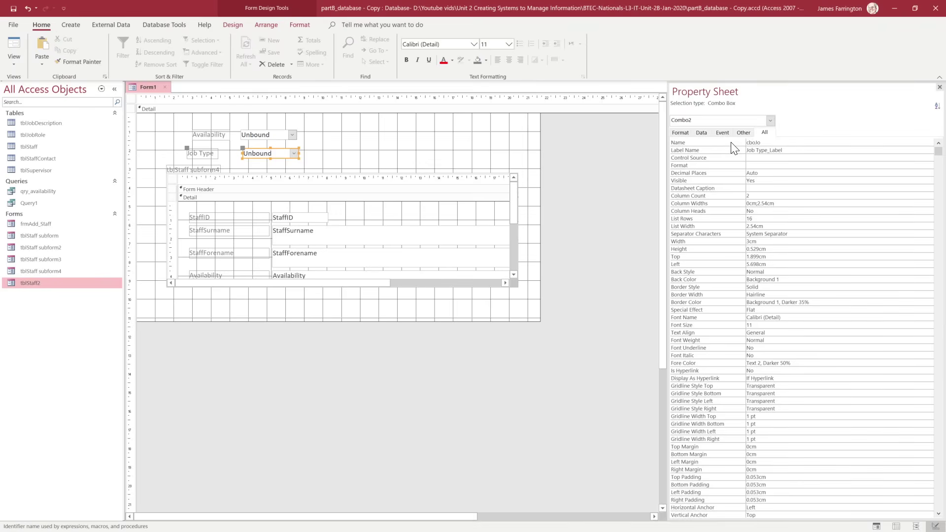
type("bType")
Link the staff subform with master fields cboAvailability;cboJobType and child fields Availability;JobTypeID
left_click(370, 176)
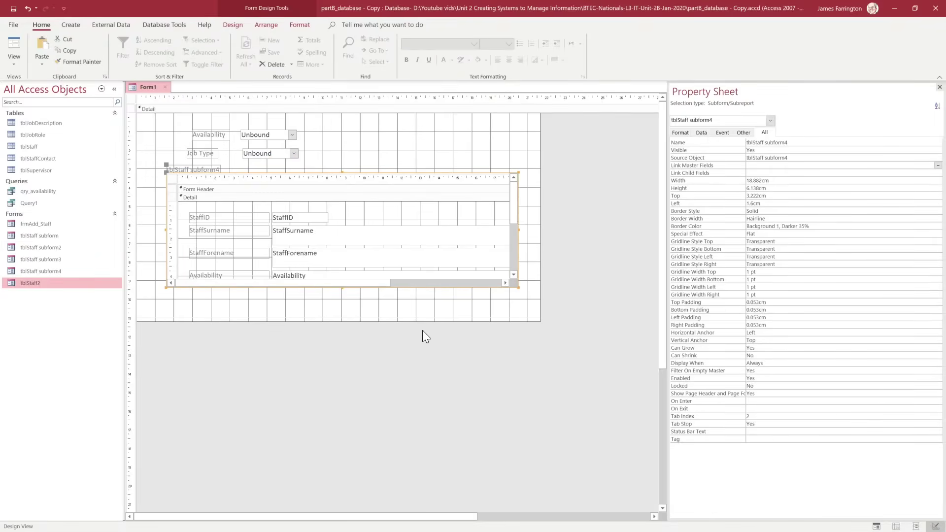
left_click(748, 165)
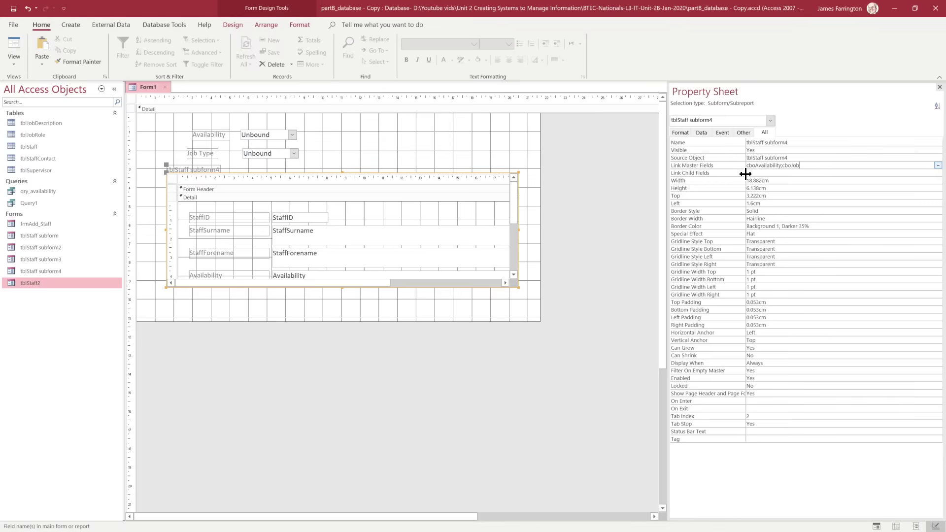
type("pe")
left_click(748, 173)
type("Availa")
key("BackSpace")
key("BackSpace")
key("BackSpace")
type("ability;Jo")
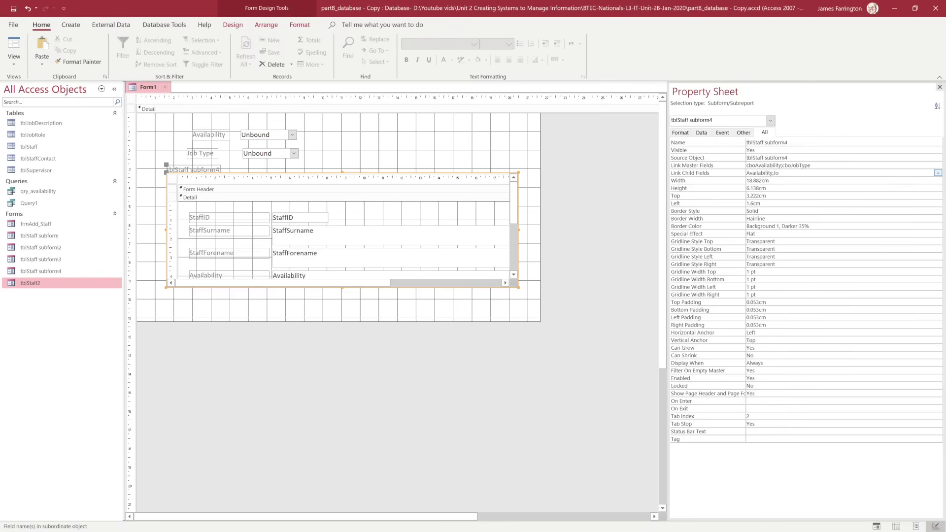
type("bTypeID")
Check the job role field's name inside the subform and change the subform's child link fields to Availability;JobRoleID
left_click_drag(513, 208, 512, 237)
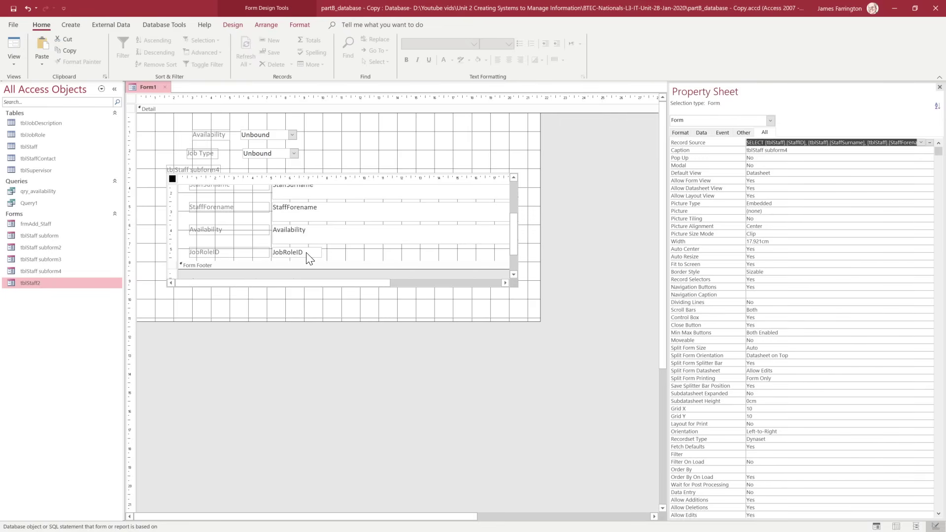
left_click(315, 174)
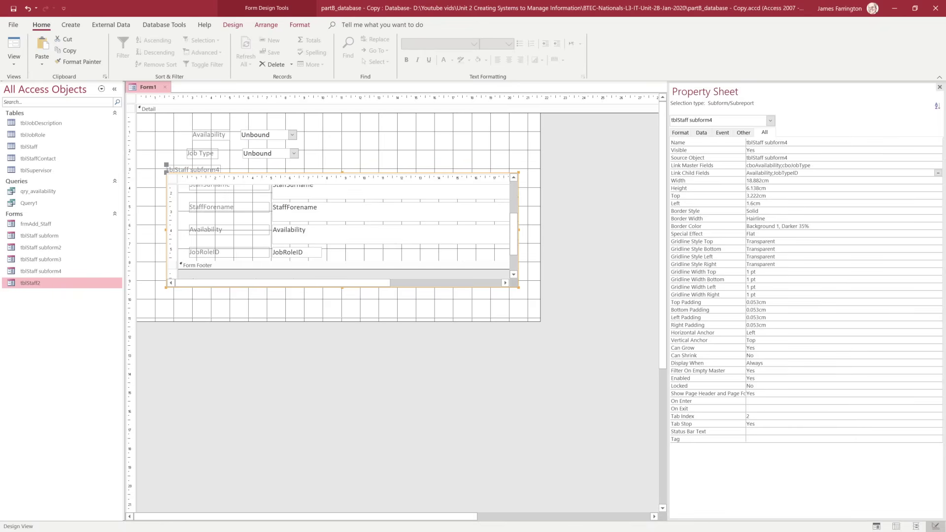
left_click(782, 173)
key("Delete")
key("Delete")
key("Delete")
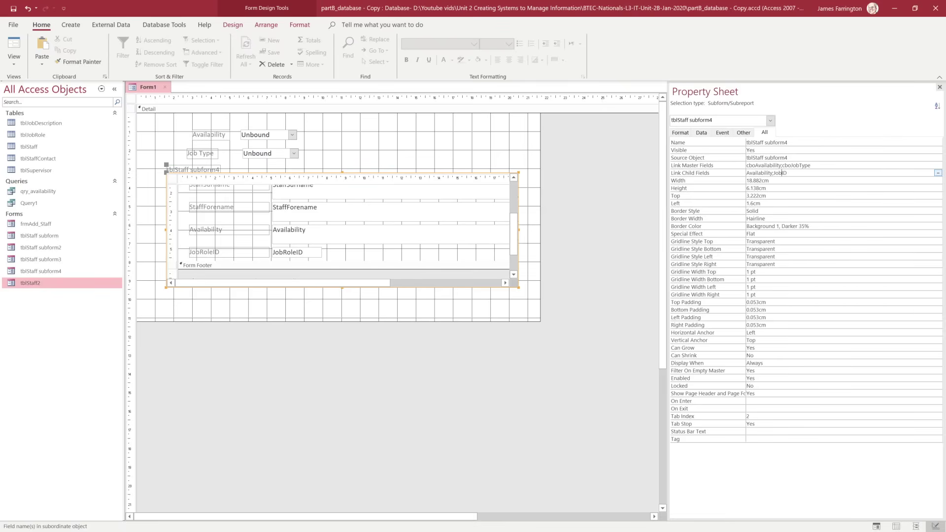
type("Role")
Change the subform's master link fields to cboAvailability;cboJobRoleType
left_click(797, 166)
key("Delete")
key("BackSpace")
key("BackSpace")
type("Role")
type("Job")
Rename the Job Type combo box to cboJobRoleType
left_click(260, 158)
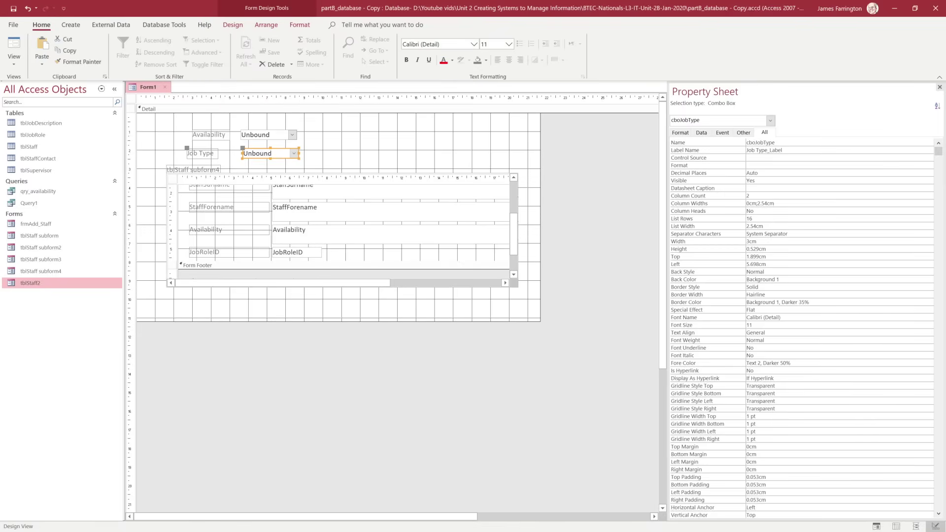
left_click(767, 142)
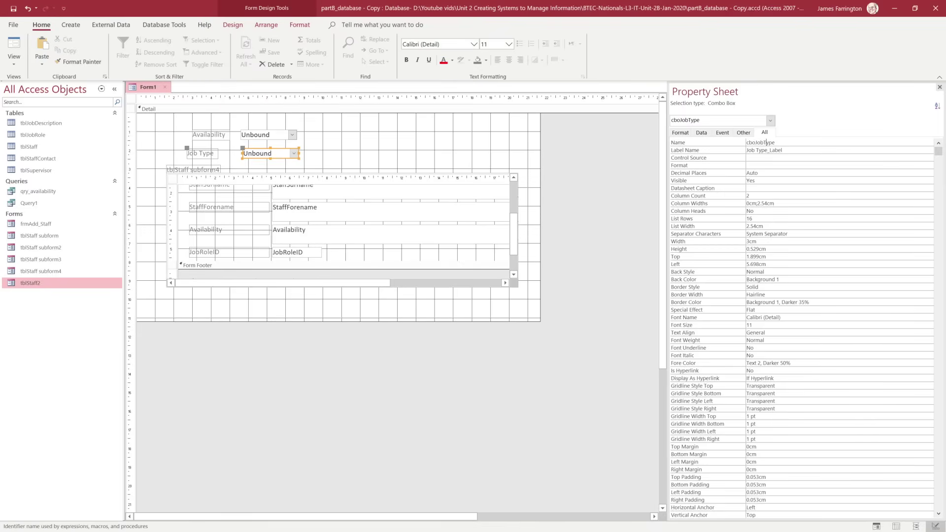
type("Type")
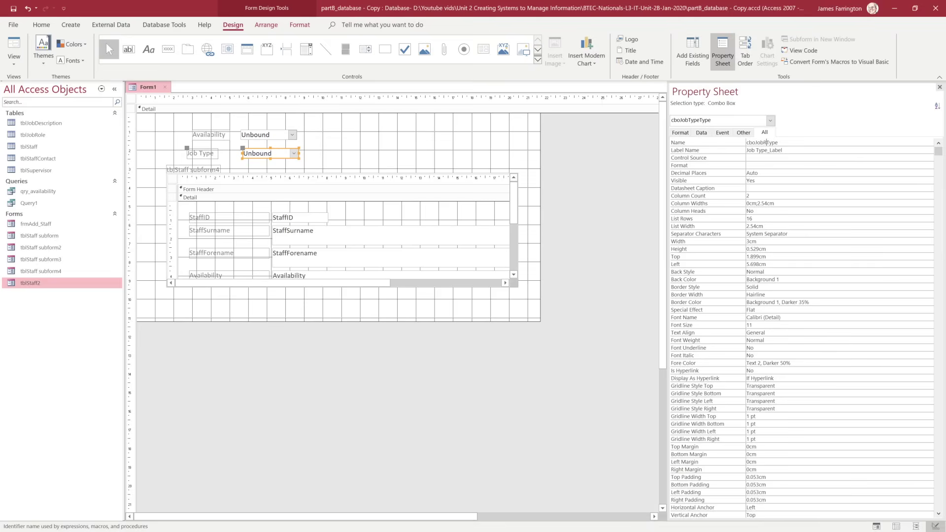
type("Role")
left_click(382, 164)
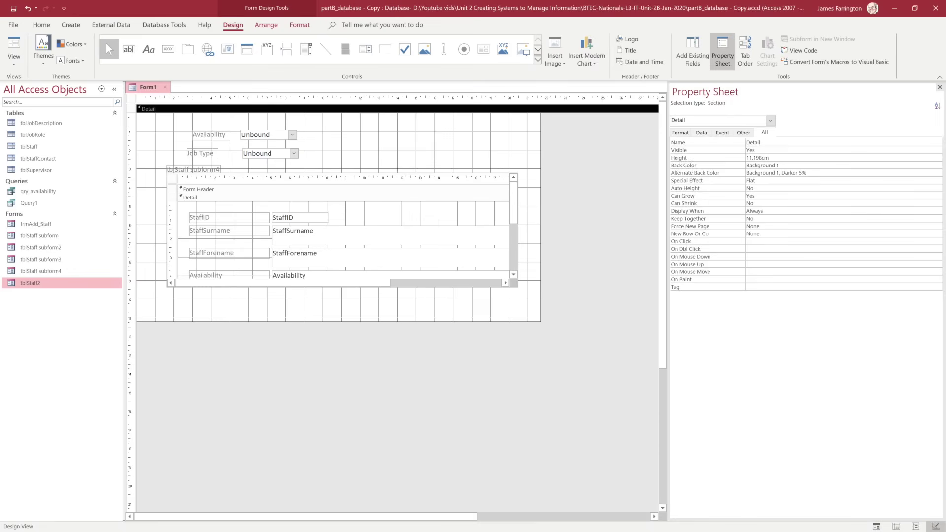
Test the subform filtering in Form View with Friday and Bartender, and with Saturday as the availability
left_click(13, 47)
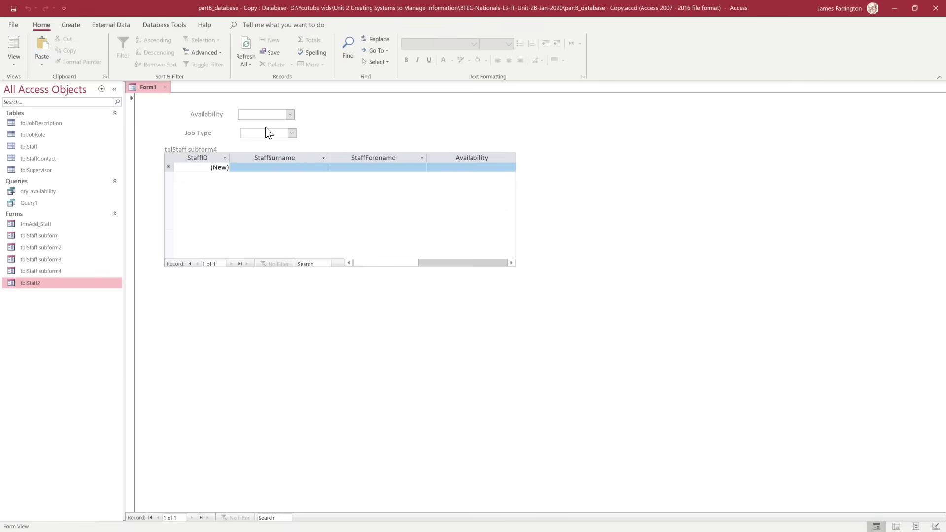
left_click(289, 113)
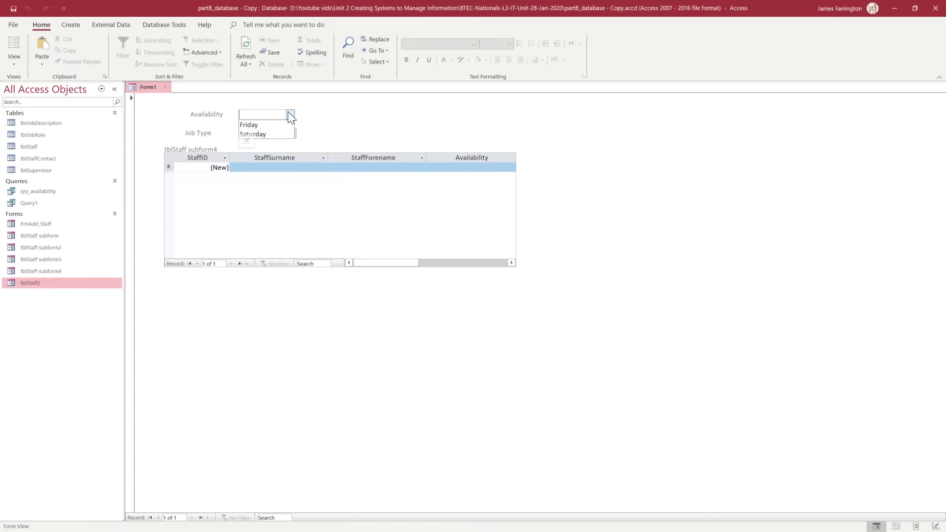
left_click(263, 126)
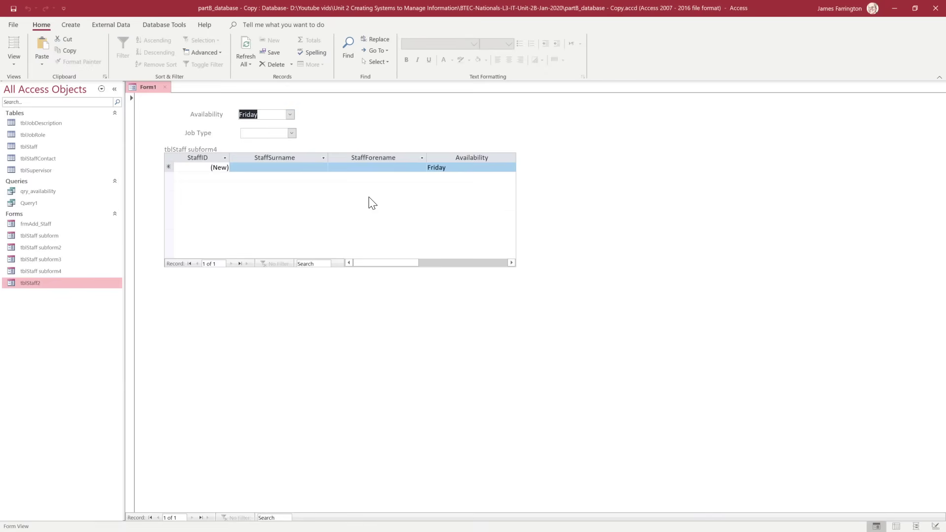
left_click(292, 133)
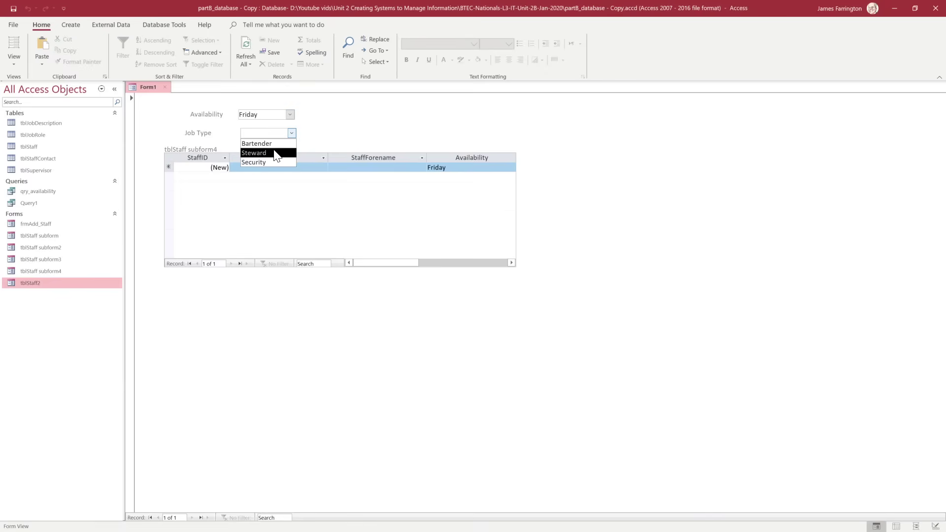
left_click(274, 144)
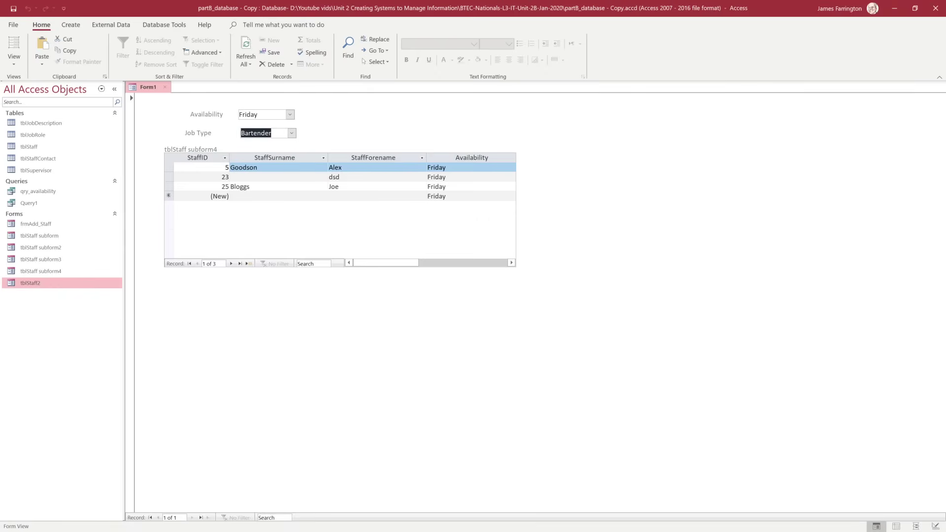
left_click(291, 115)
left_click(269, 134)
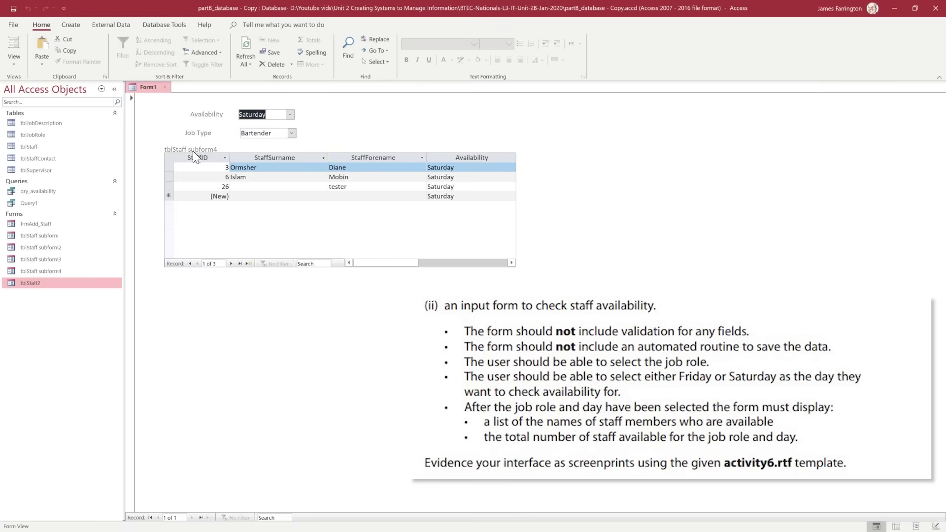
Switch the form to Design View and set the staff subform's default view to Continuous Forms
left_click(13, 66)
left_click(46, 157)
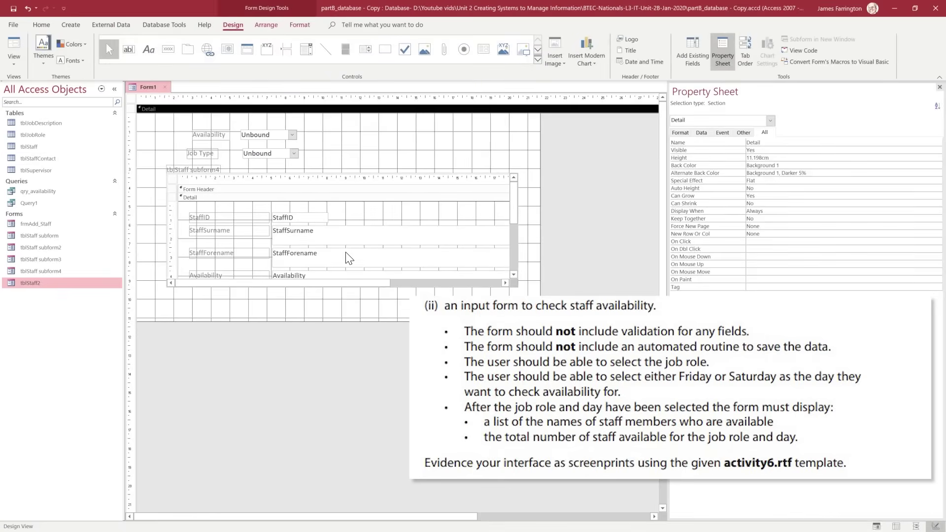
left_click(242, 173)
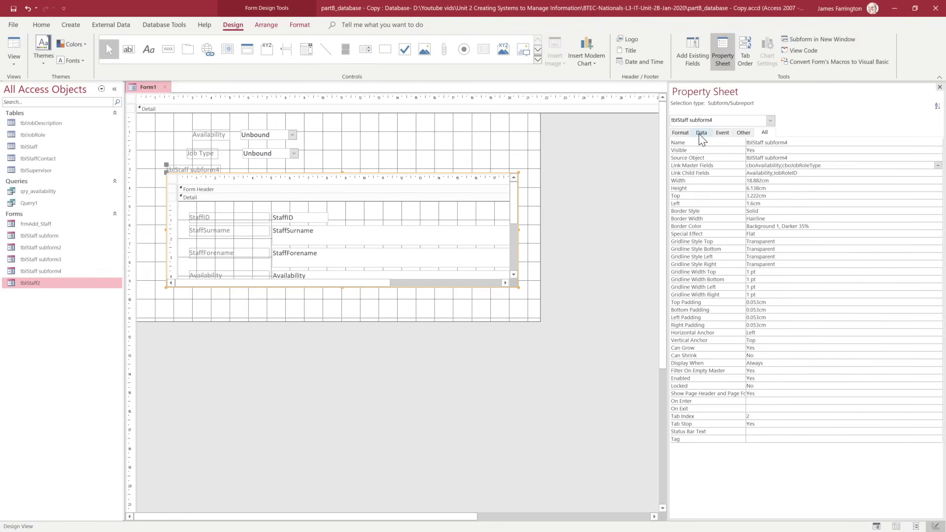
left_click(173, 179)
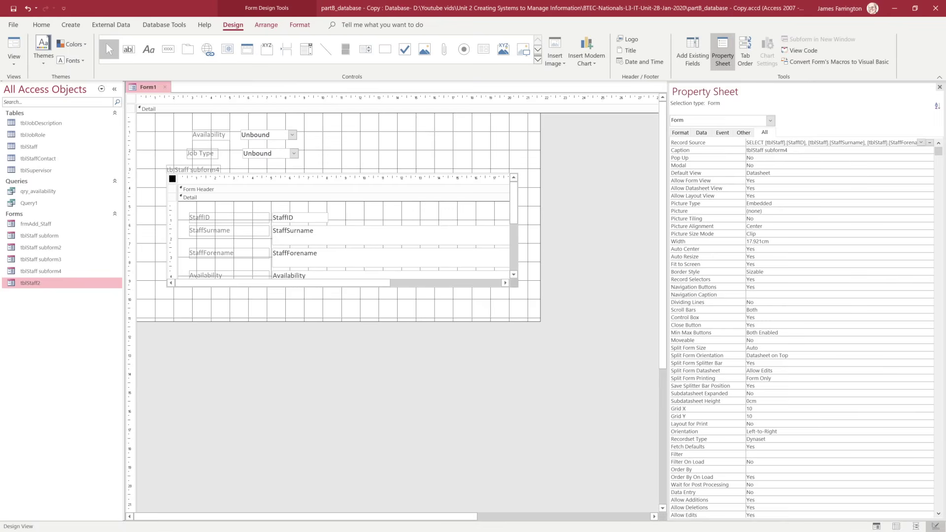
left_click(767, 173)
left_click(930, 174)
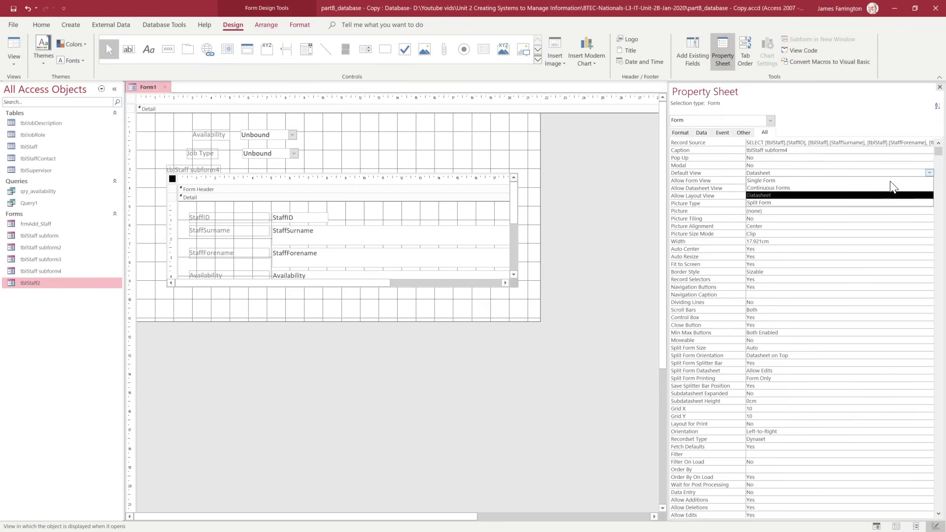
left_click(791, 187)
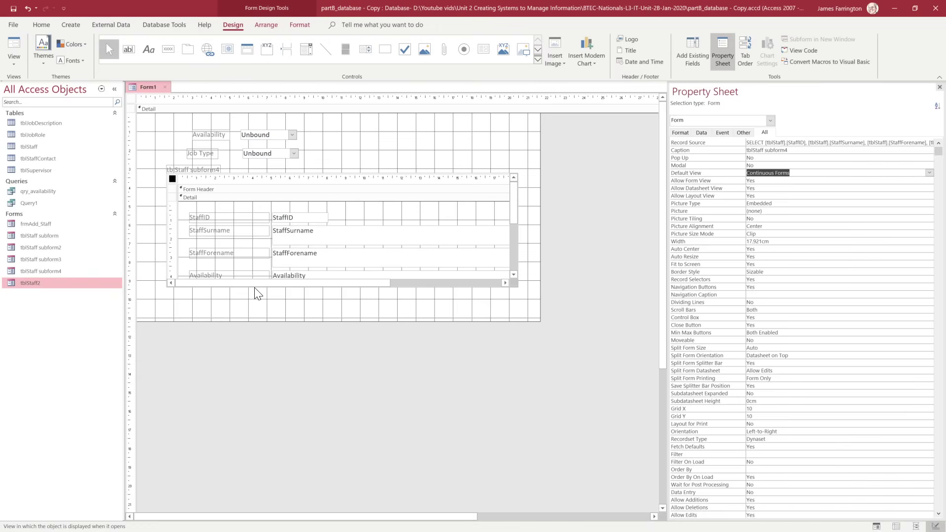
Look through the subform's continuous records in Form View for Saturday and Bartender
left_click(10, 43)
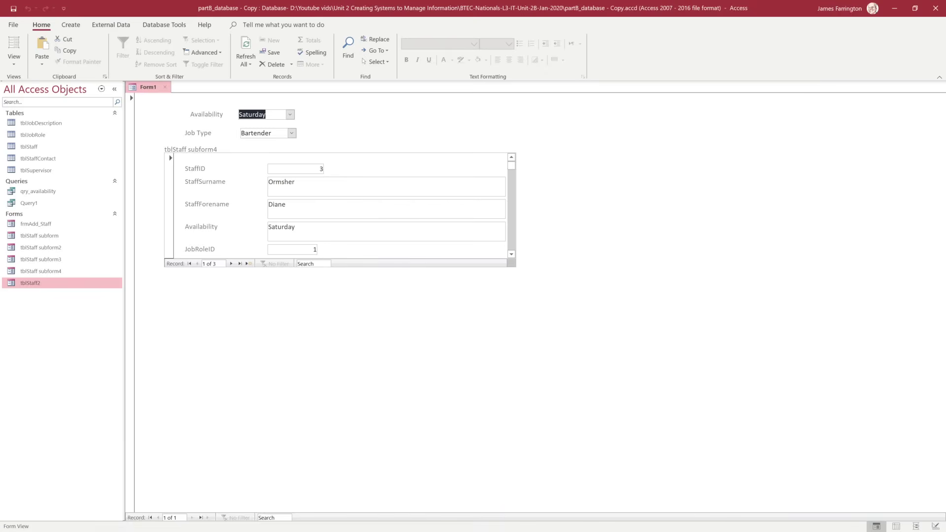
left_click(513, 254)
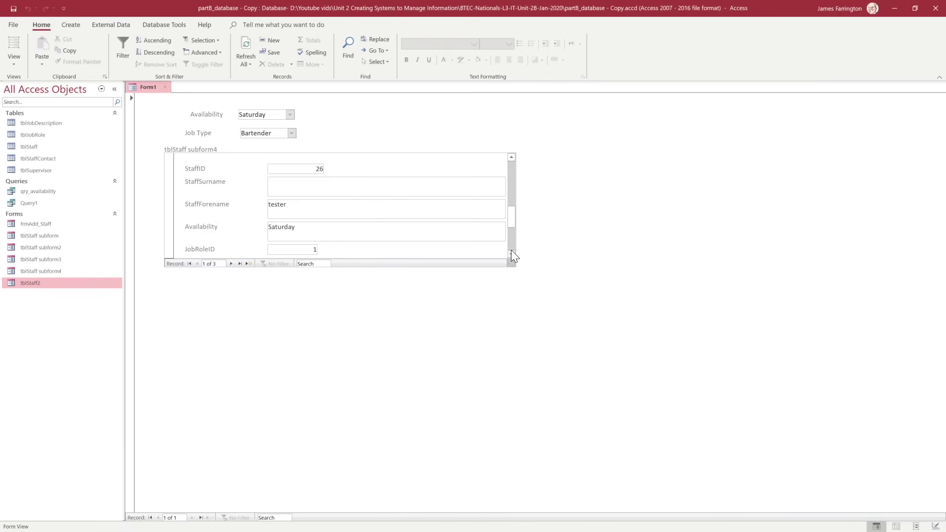
left_click(512, 158)
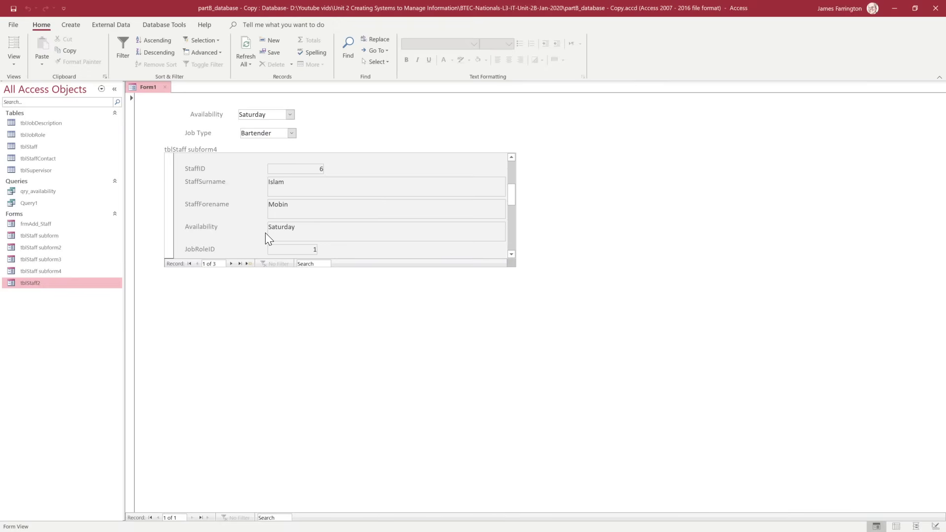
left_click(511, 252)
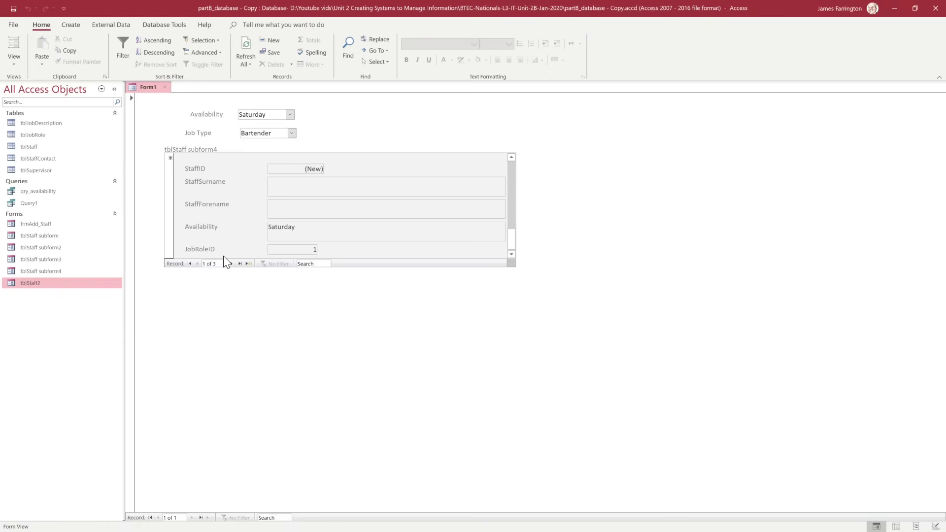
Return to Design View and expand the subform's form footer to about 1.1 cm high
left_click(14, 63)
left_click(28, 152)
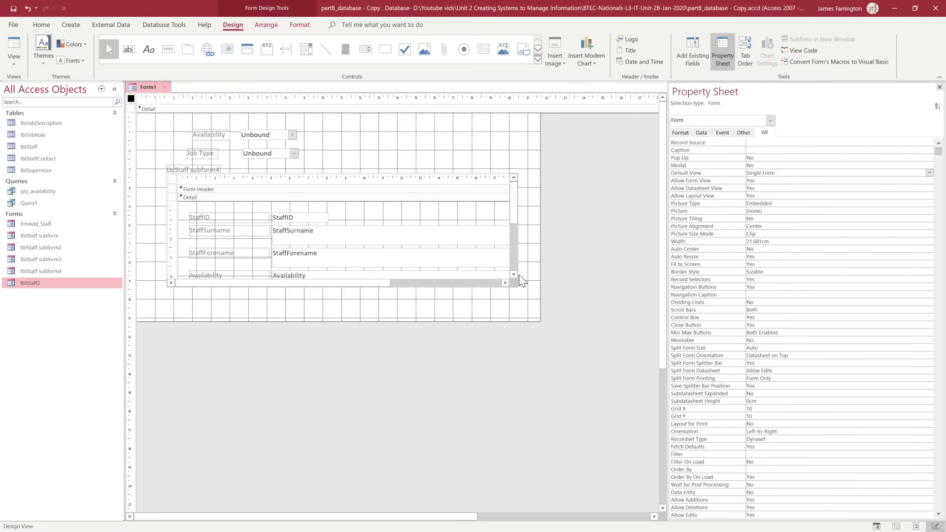
left_click(514, 274)
left_click(515, 274)
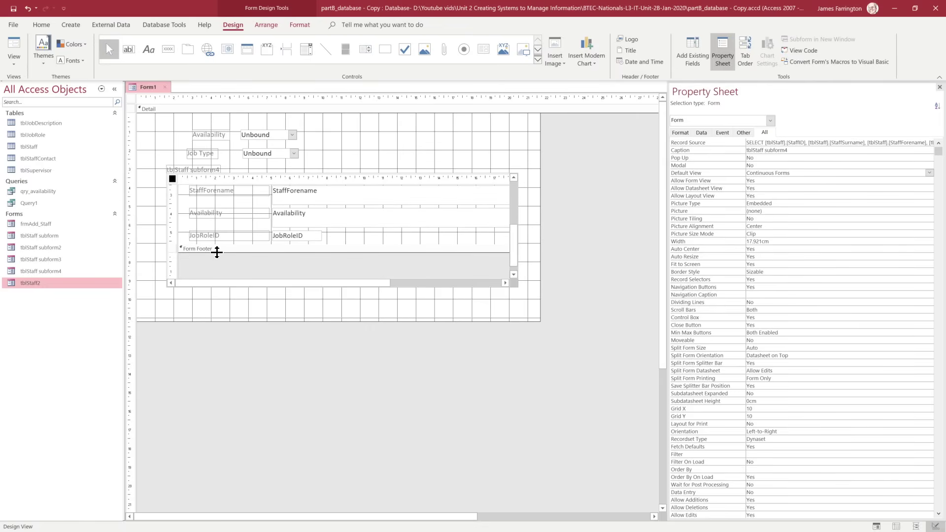
left_click_drag(217, 253, 215, 272)
left_click(285, 262)
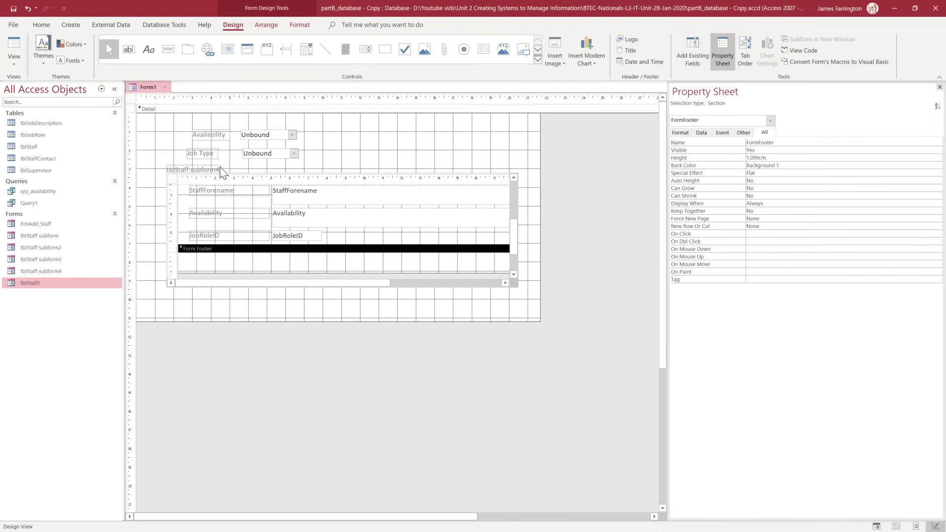
Add a text box to the subform's footer, caption its label Total Available Staff, and move the label clear of the box
left_click(128, 51)
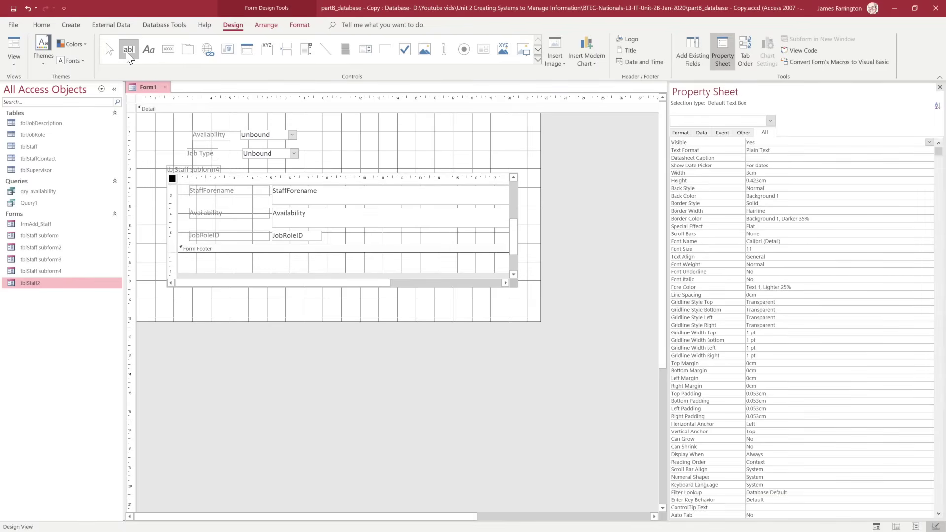
left_click(282, 258)
left_click(237, 264)
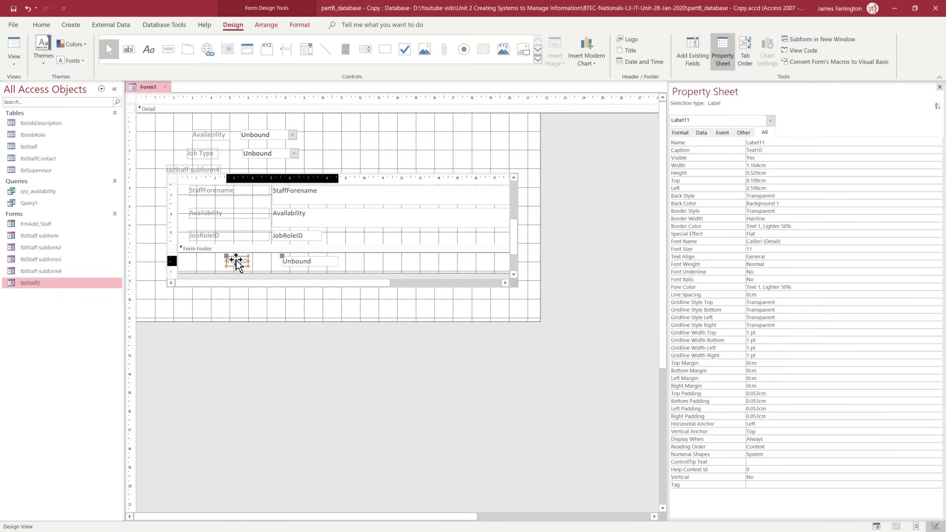
left_click(245, 262)
key("shift+Home")
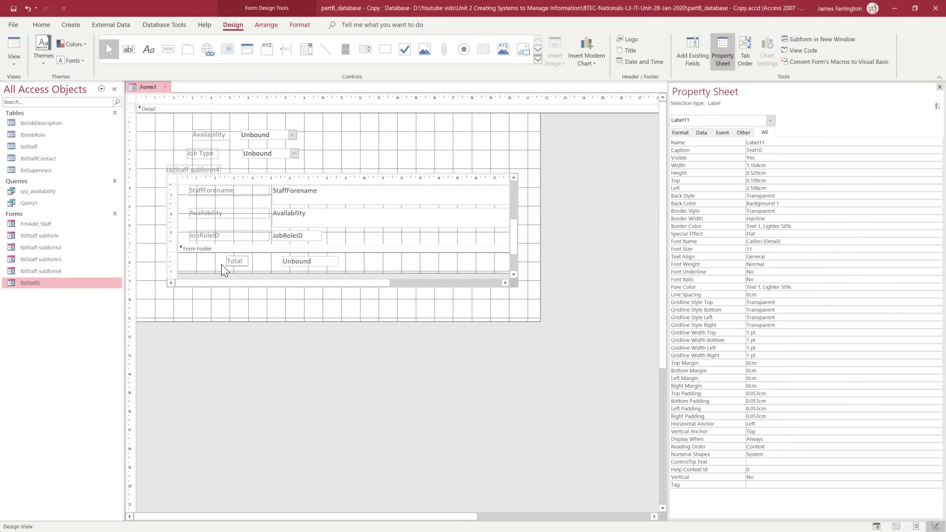
type("Total Available Staff")
left_click(355, 265)
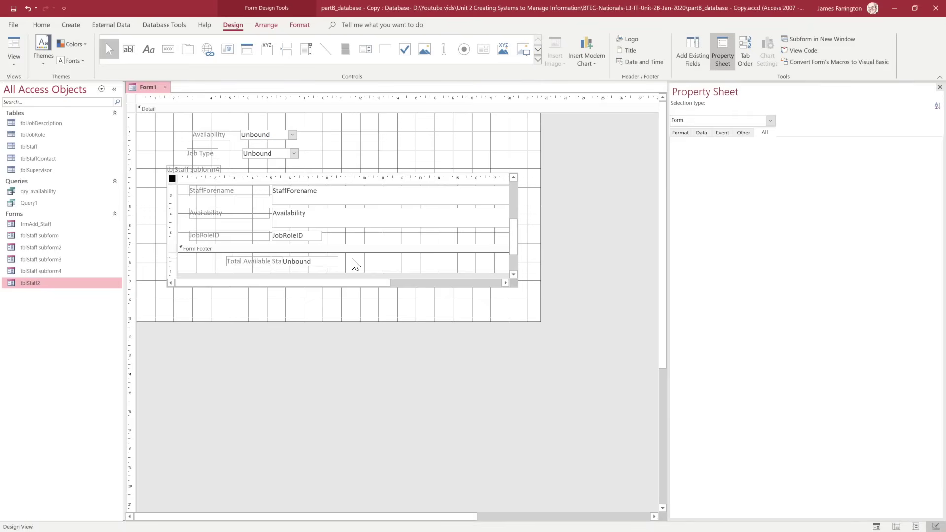
left_click(243, 264)
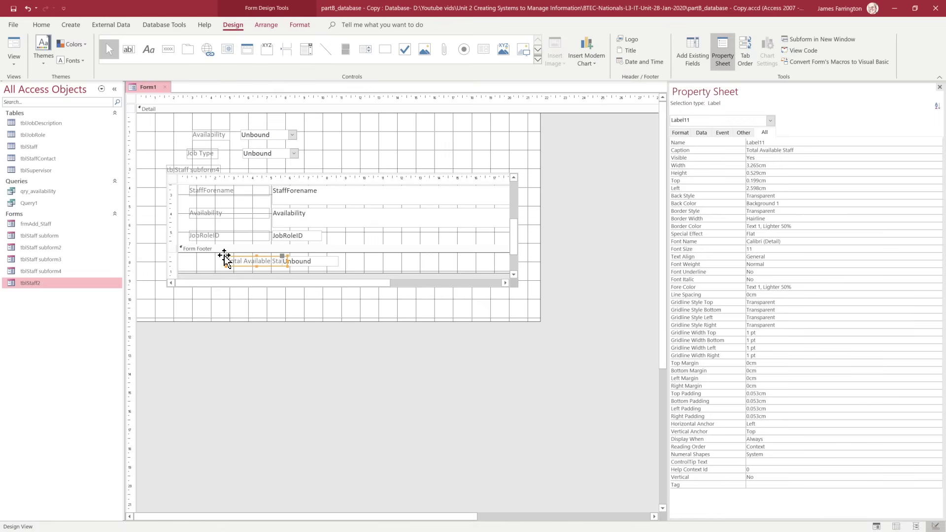
left_click_drag(227, 256, 212, 258)
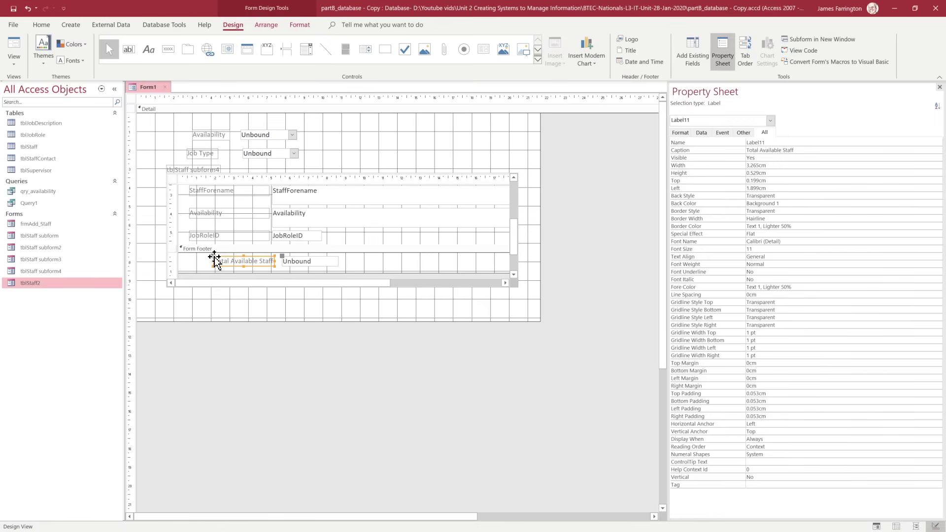
Make the footer text box count the listed staff with the expression =Count([JobRoleID])
left_click(313, 263)
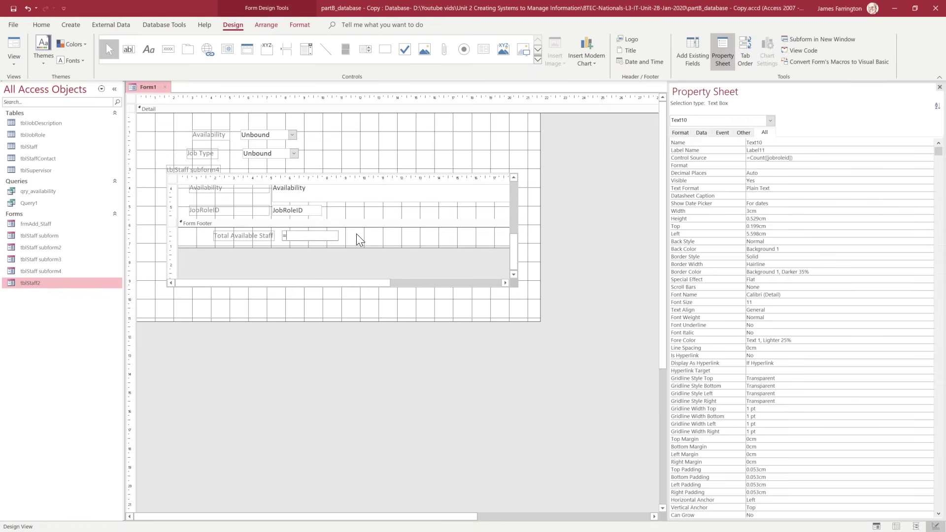
type("count")
type("(")
type("[")
type("Jo")
type("b")
type("Role")
type("ID")
type("]")
In Form View, compare the Total Available Staff value with the listed bartenders for Saturday and for Friday
left_click(14, 44)
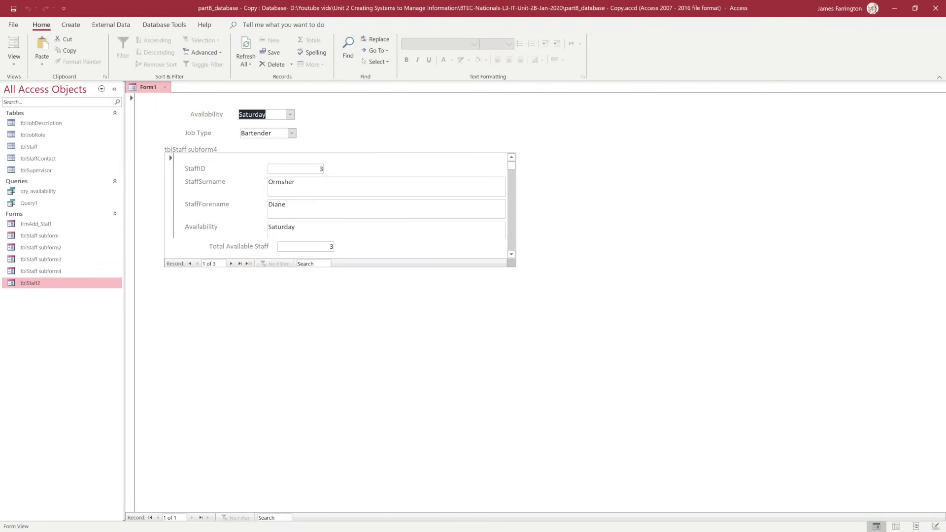
double_click(331, 247)
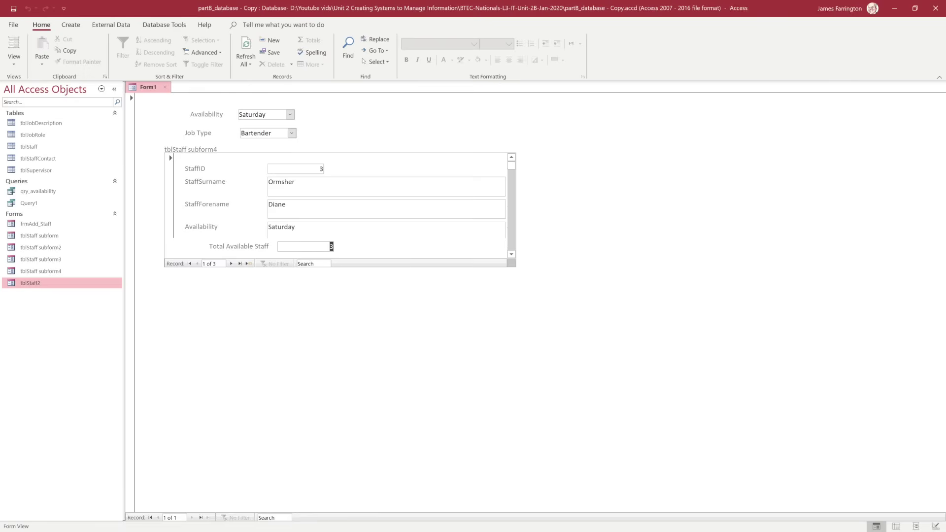
left_click(291, 115)
left_click(279, 124)
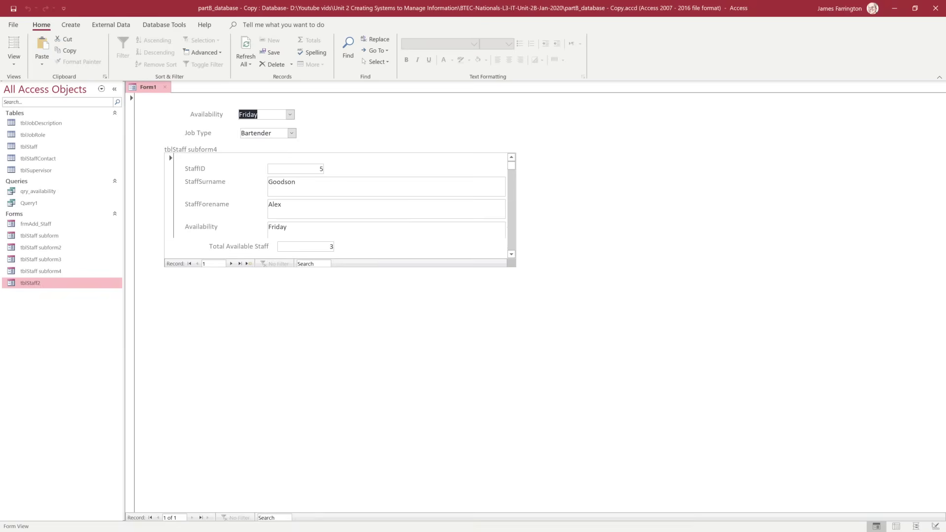
left_click(511, 254)
left_click(512, 254)
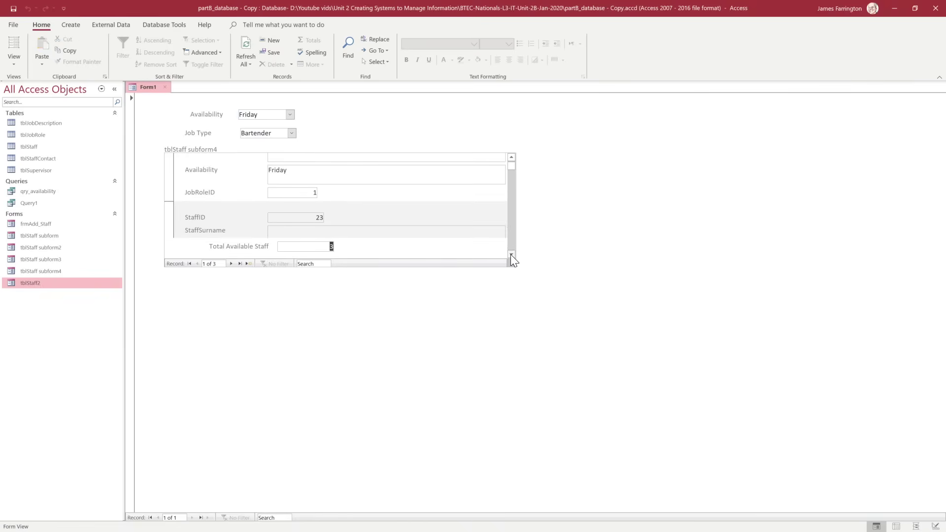
left_click(511, 255)
left_click(512, 255)
left_click(512, 254)
left_click(512, 255)
left_click(512, 254)
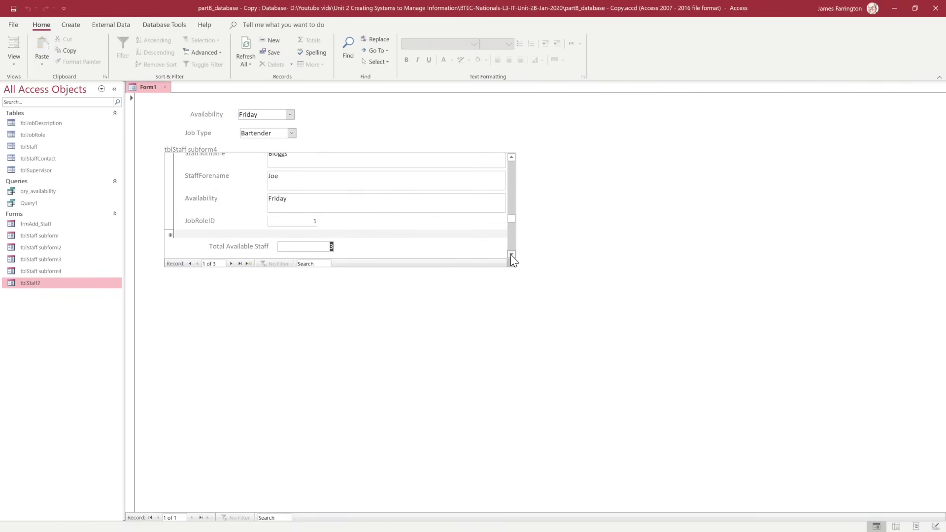
left_click(511, 254)
left_click(512, 254)
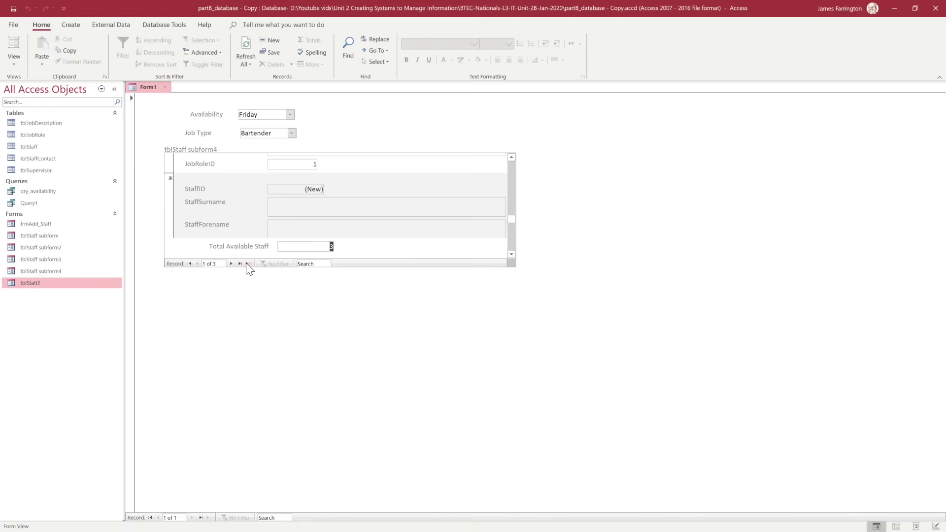
Change the job type to Security with Friday selected and check the staff total against the listed records
left_click(292, 134)
left_click(263, 163)
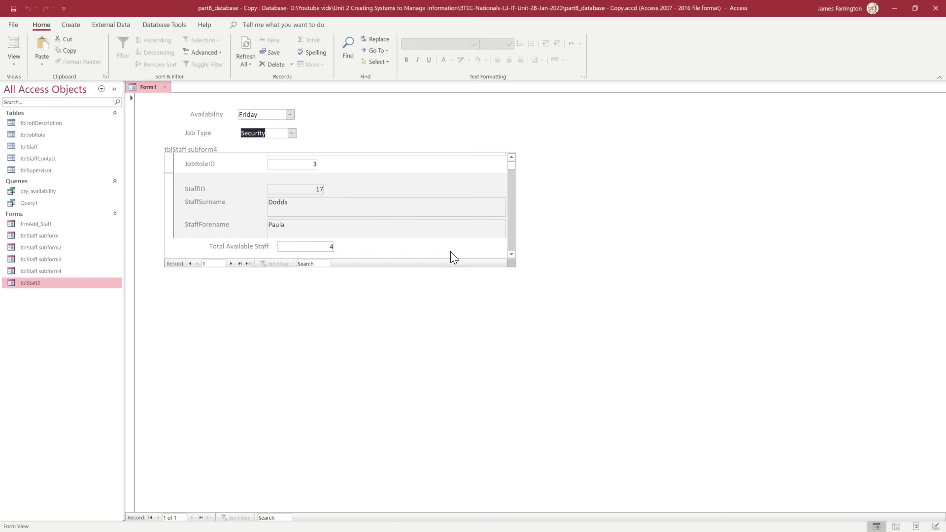
left_click(513, 253)
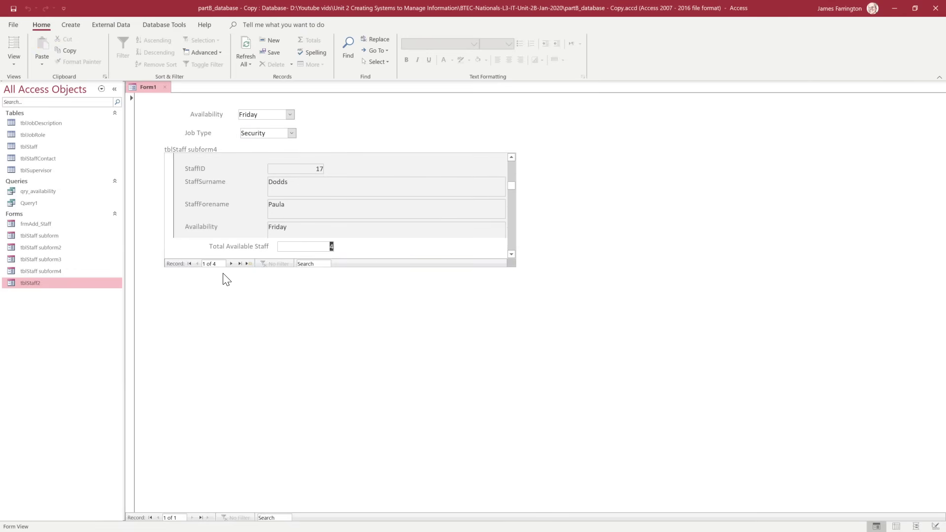
left_click(511, 254)
left_click(512, 254)
left_click(512, 255)
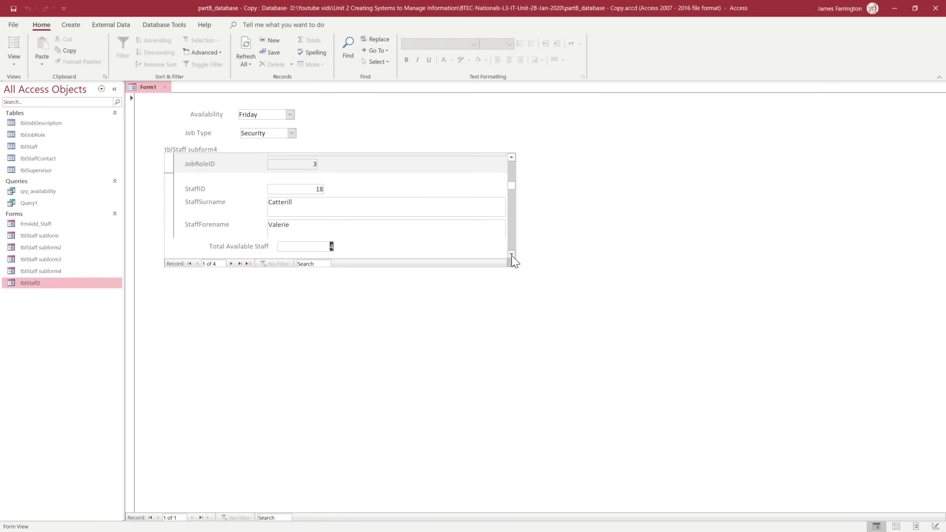
left_click(511, 254)
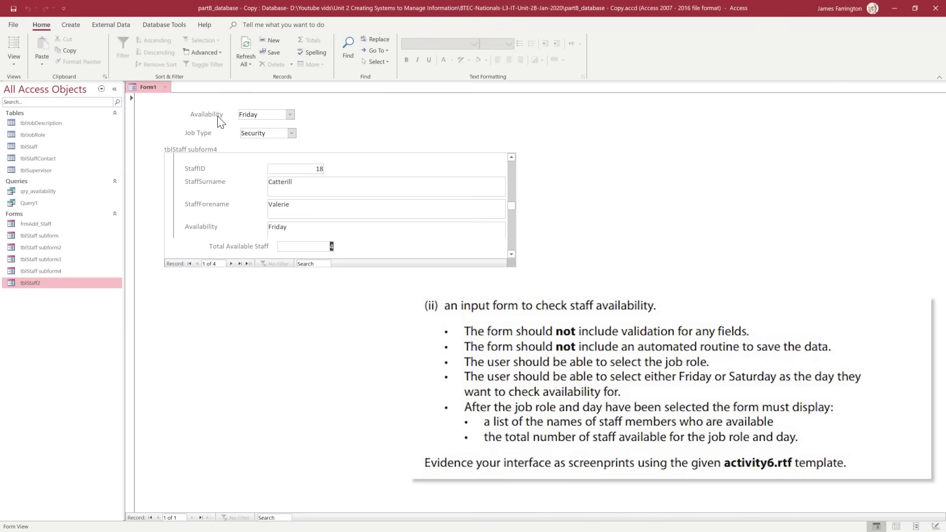
Review the availability day options and the list of Friday security staff against the form requirements
left_click(288, 114)
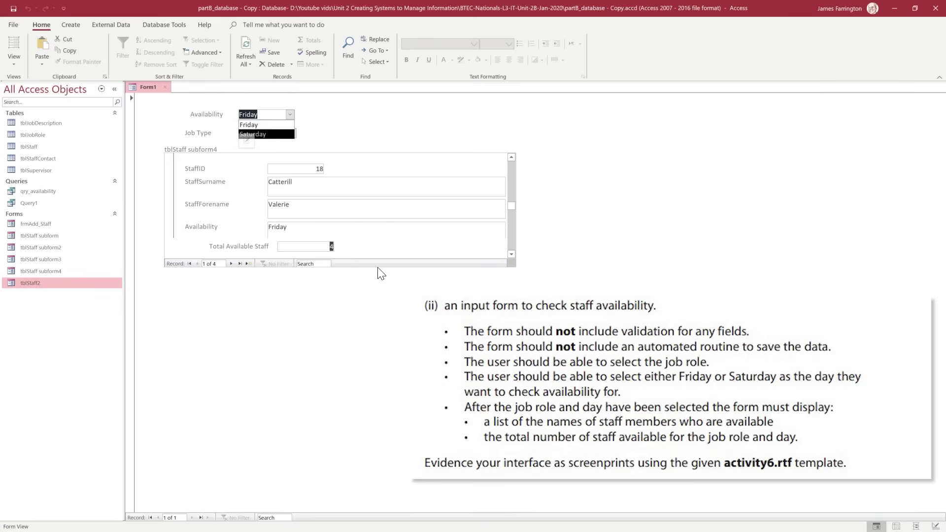
left_click(511, 157)
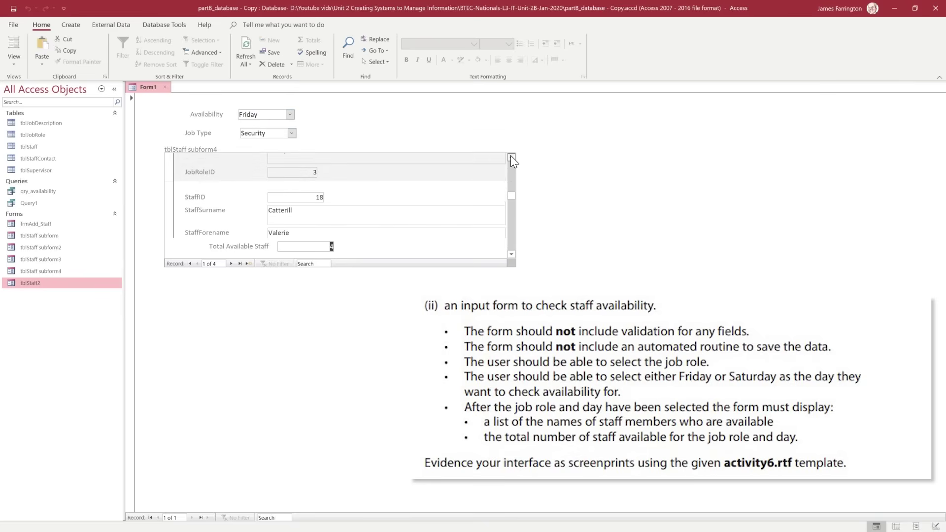
left_click(511, 157)
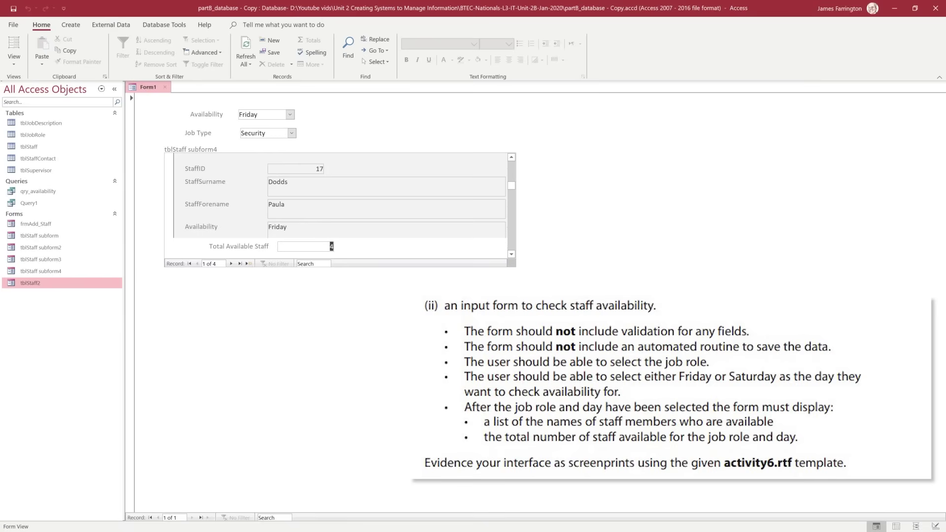